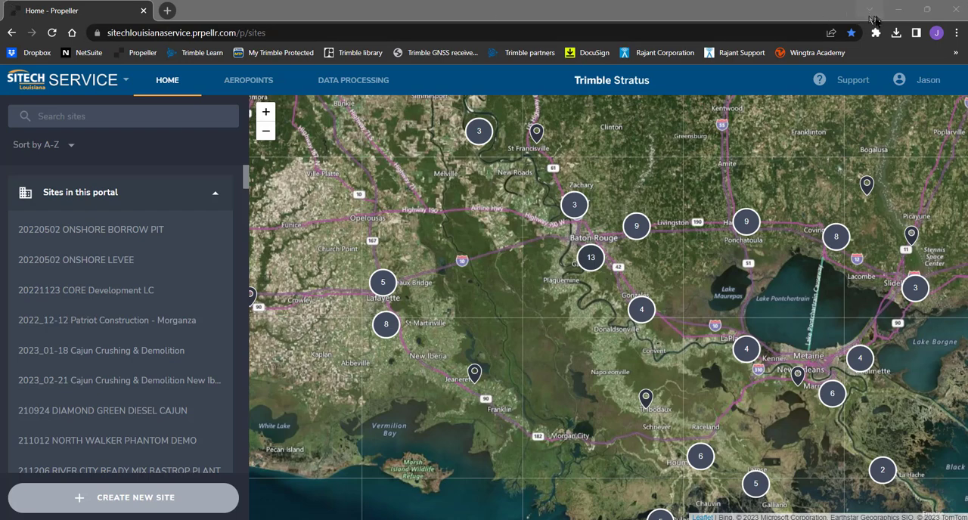
Switch to Trimble Business Center and create a new project from the custom Data Prep US Survey Foot template
left_click(898, 10)
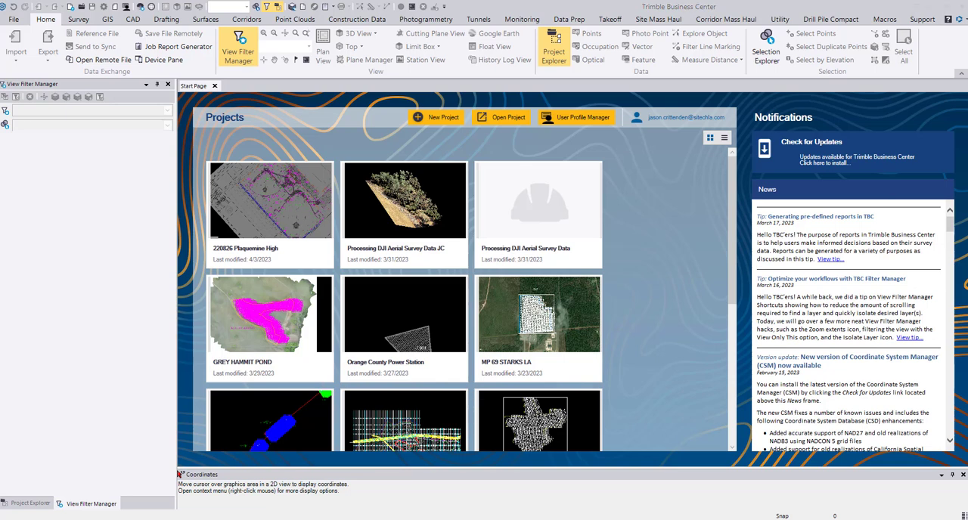
left_click(443, 117)
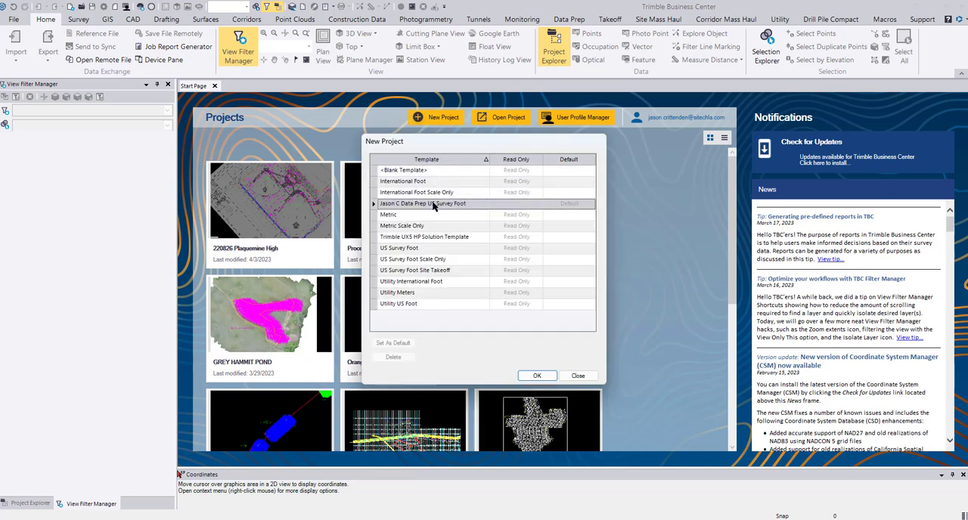
left_click(537, 376)
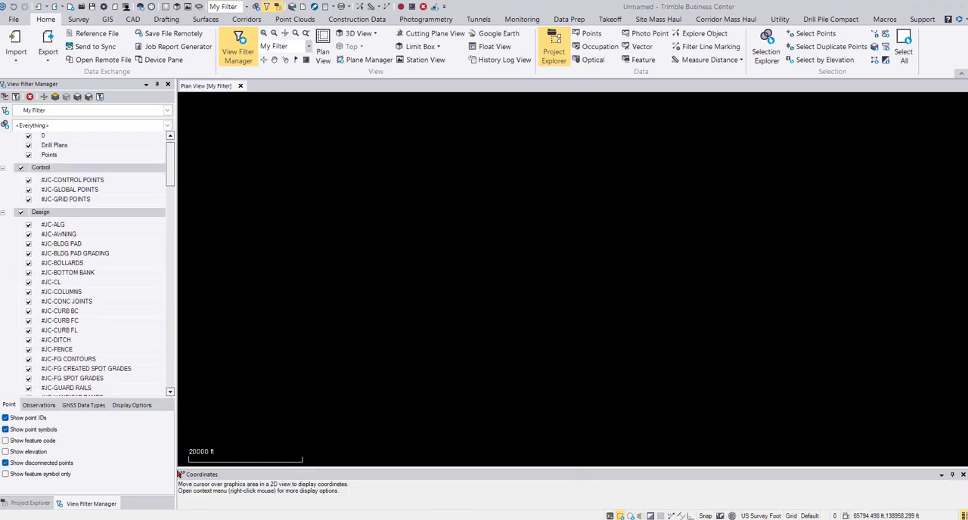
Import CF CALL 121622.dc and the CF CALL 121622 CAL file from the CF CALL 121622 folder into the project
key("super+e")
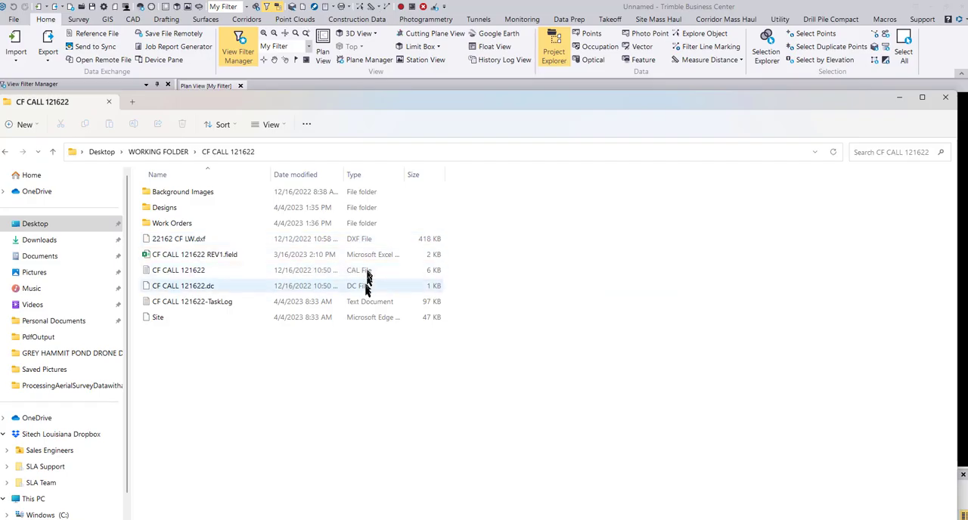
left_click_drag(432, 108, 431, 276)
left_click(179, 461)
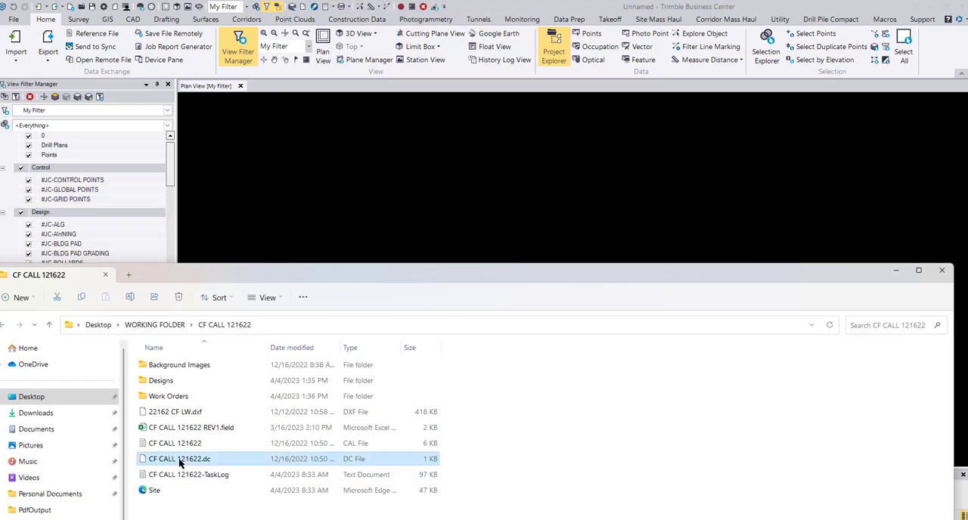
left_click_drag(179, 462, 523, 176)
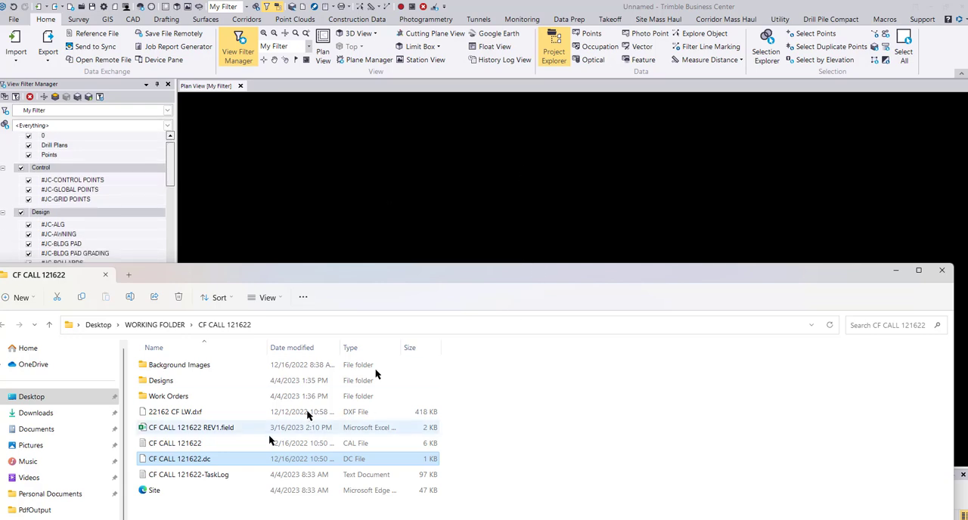
left_click_drag(184, 446, 529, 170)
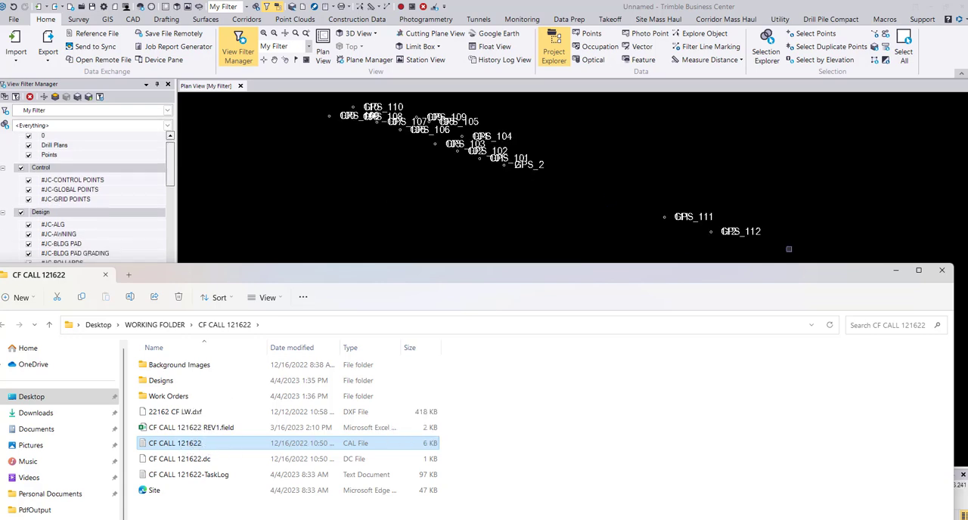
left_click(897, 273)
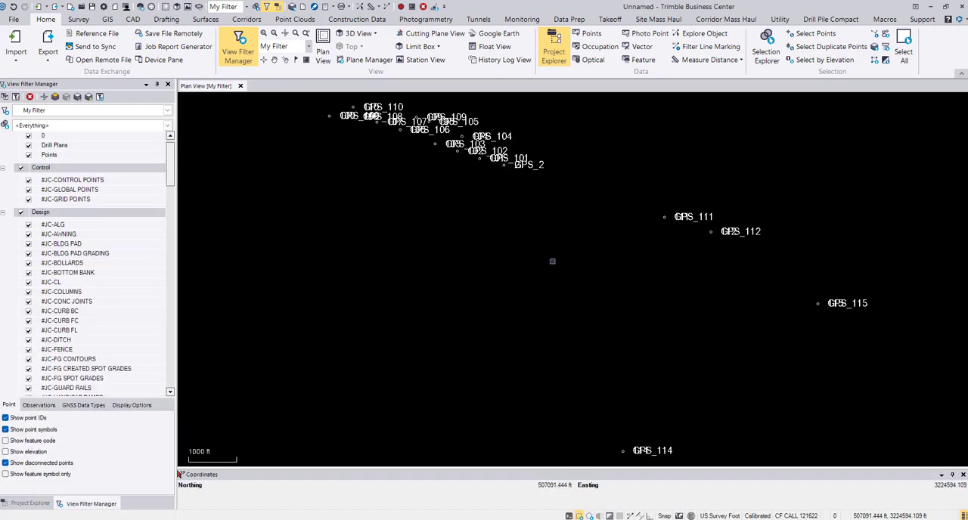
Select all imported points and choose the Survey format Trimble Field Software exporter (jobXML) for their export
scroll(552, 261, "down", 2)
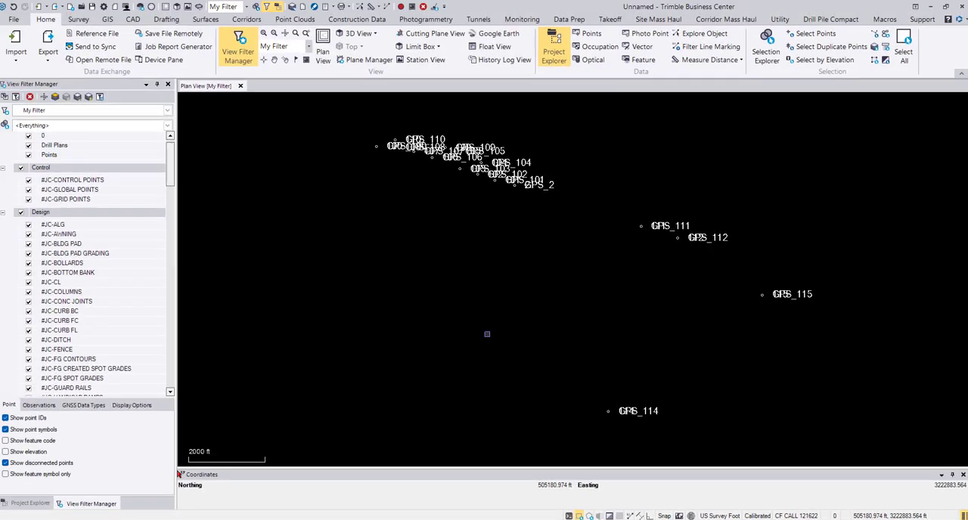
scroll(487, 334, "down", 1)
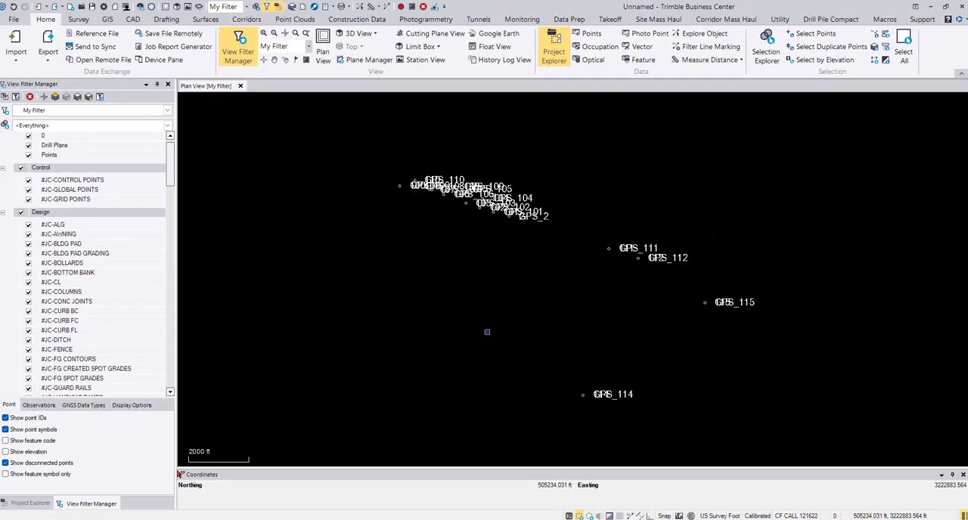
key("ctrl+a")
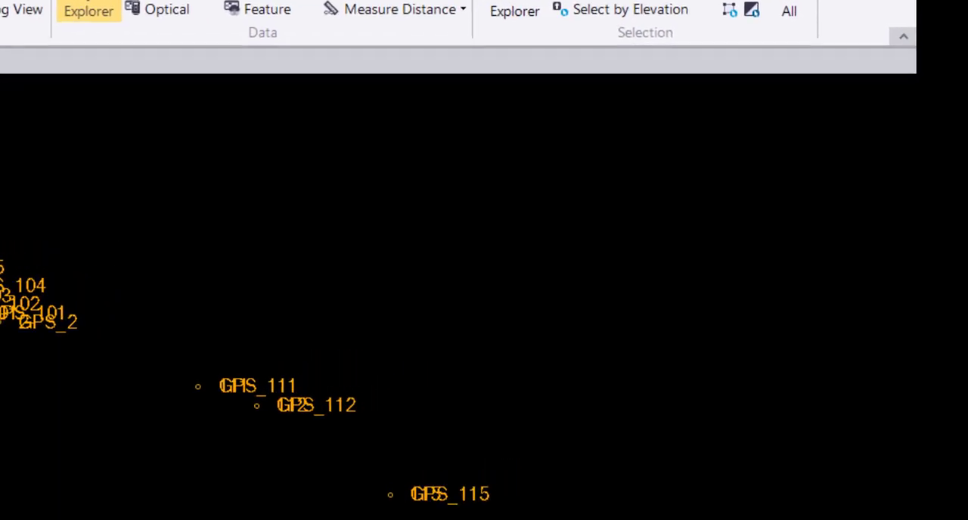
key("F11")
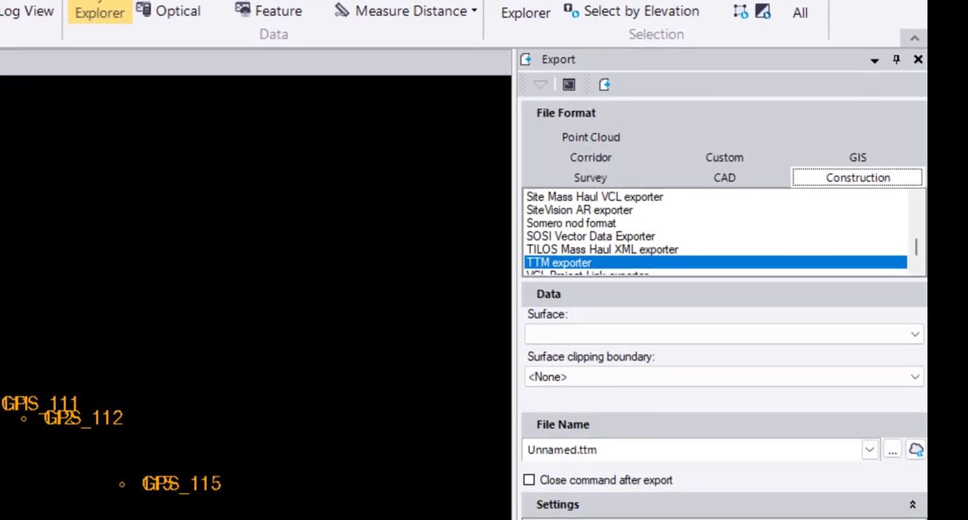
left_click(573, 175)
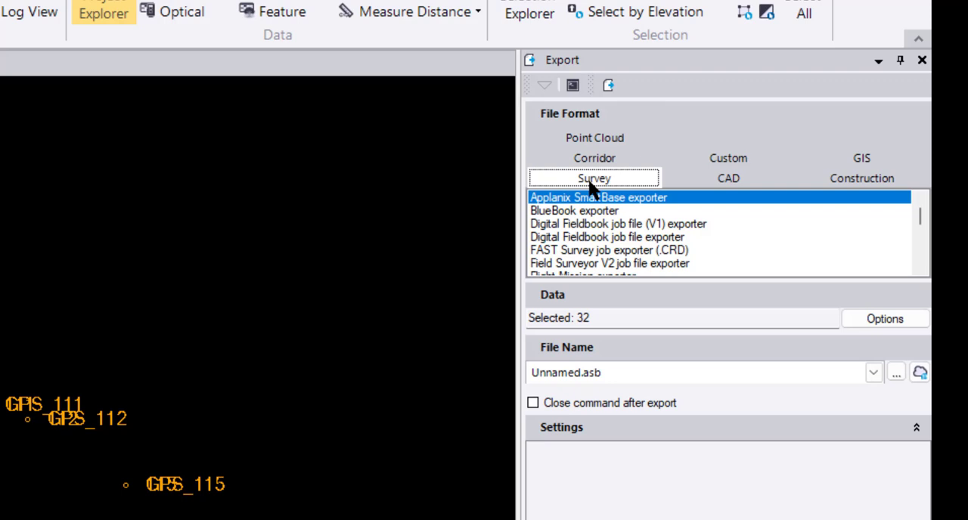
scroll(622, 227, "down", 2)
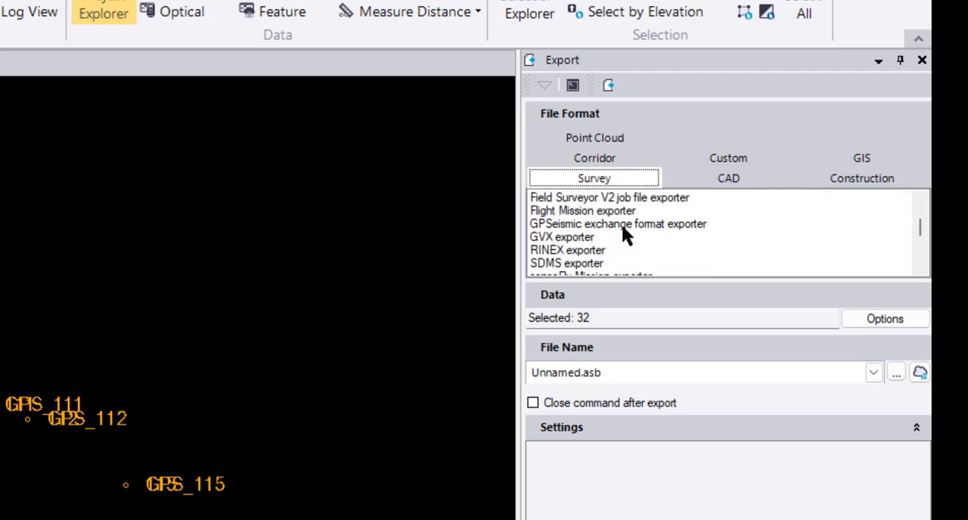
scroll(623, 229, "down", 2)
scroll(625, 230, "down", 2)
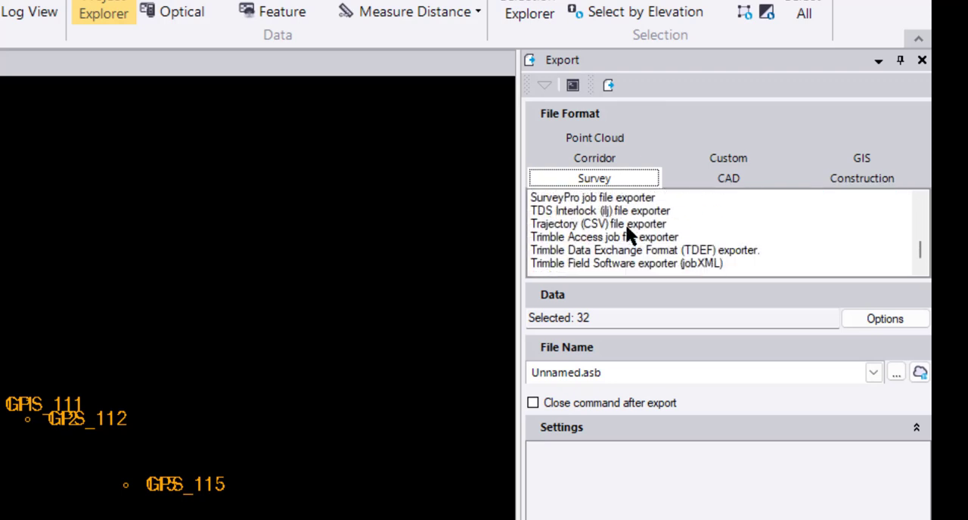
left_click(578, 260)
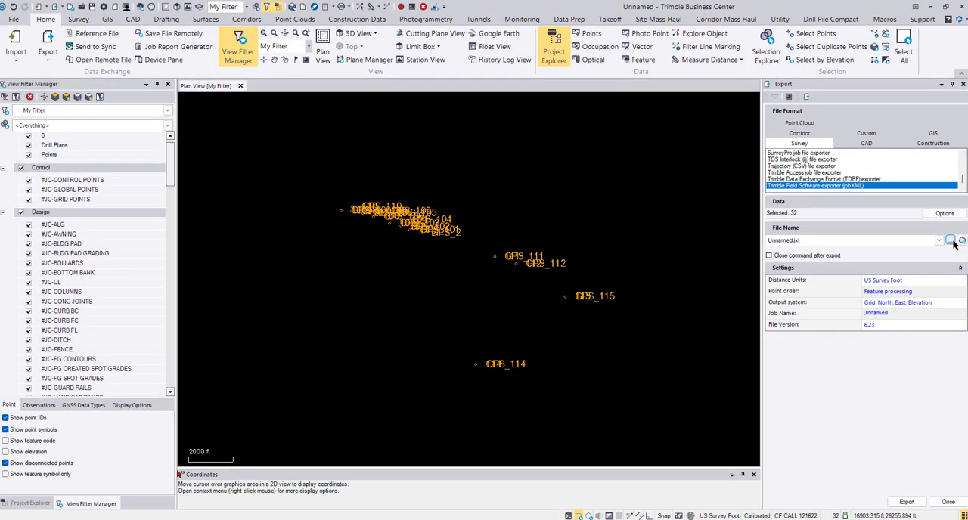
Export the selected points as "Archer Pit and Levee" into the CF CALL 121622 folder inside the desktop's WORKING FOLDER
left_click(934, 283)
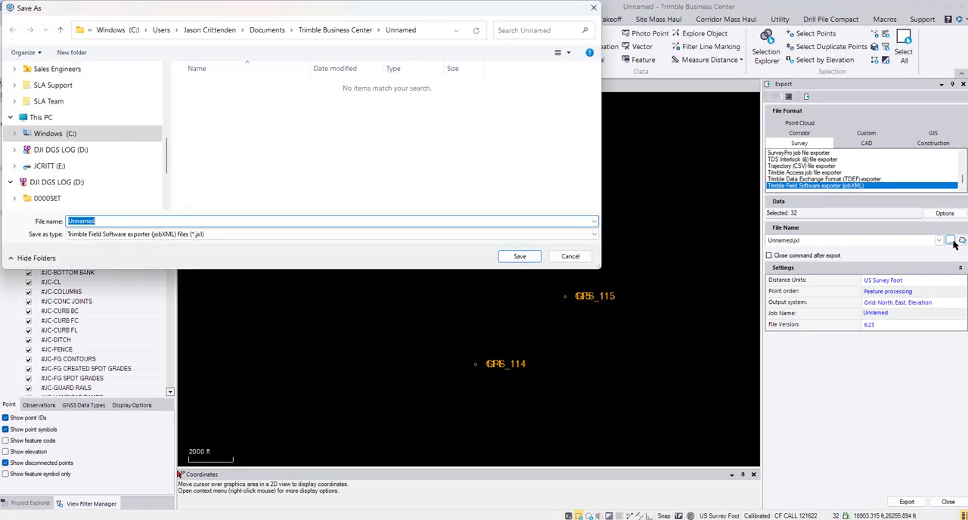
type("Archer Pit and Levee")
scroll(64, 114, "up", 6)
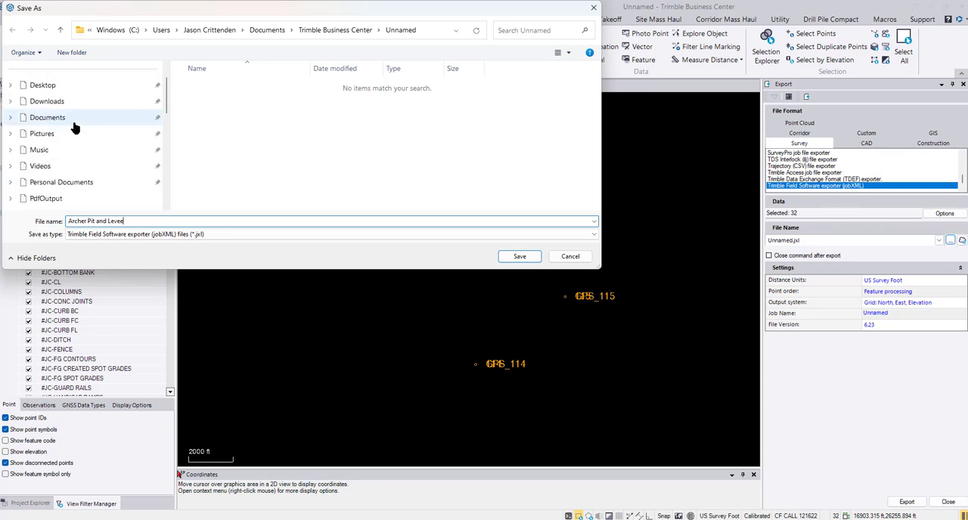
left_click(143, 86)
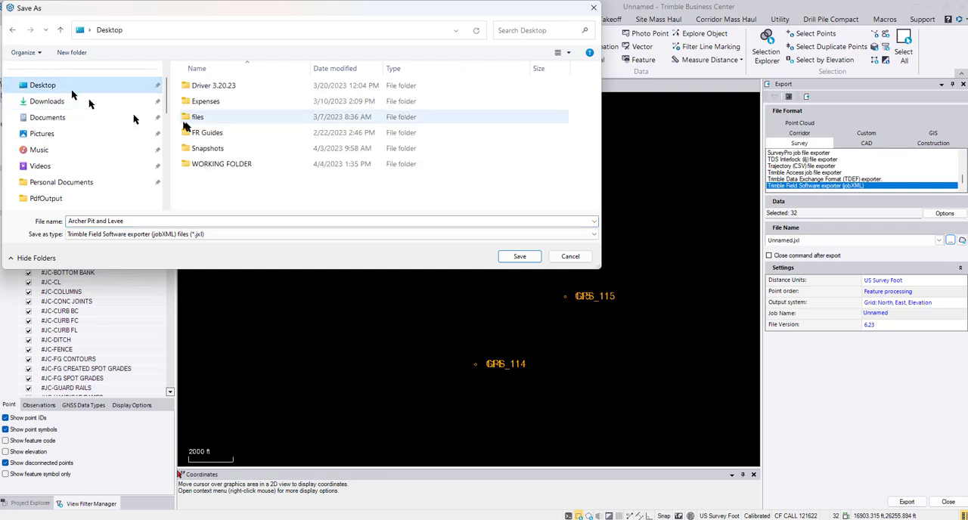
double_click(215, 164)
double_click(221, 148)
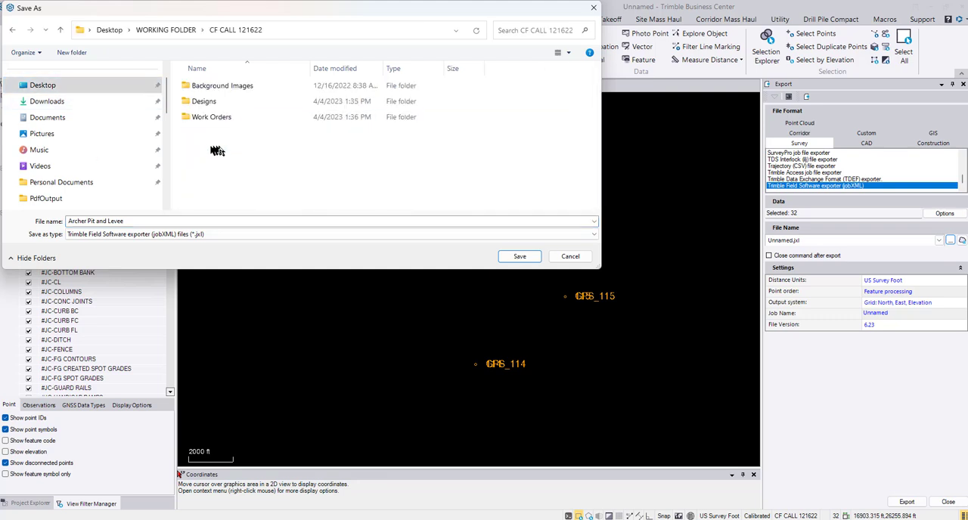
left_click(521, 257)
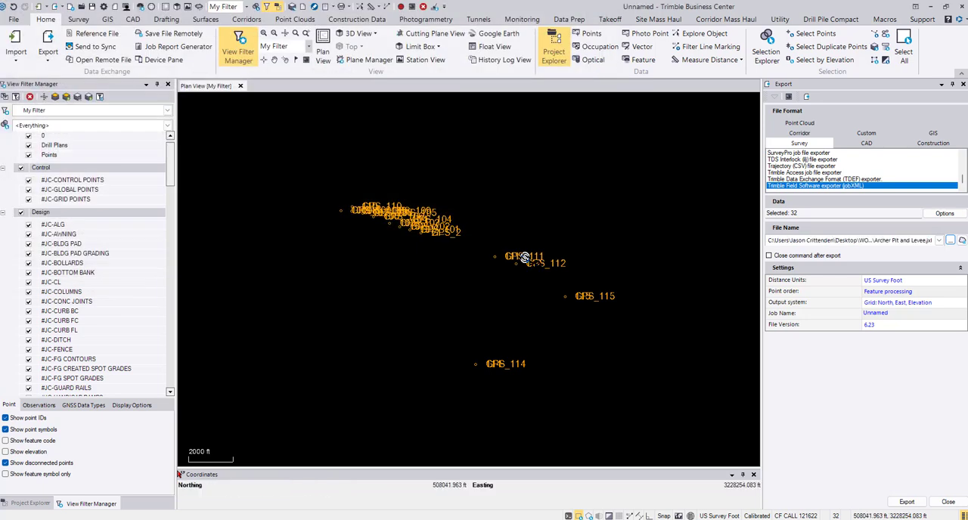
left_click(915, 505)
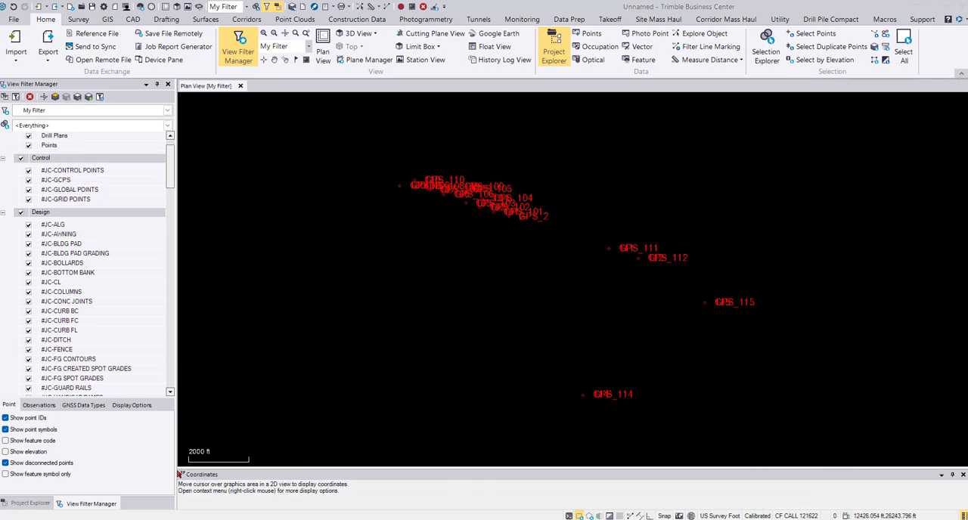
Hide the #JC-CONTROL POINTS layer and import 040423 PIT CONTROL.spj from the 040423 PIT CONTROL work order, declining the import summary
left_click(29, 171)
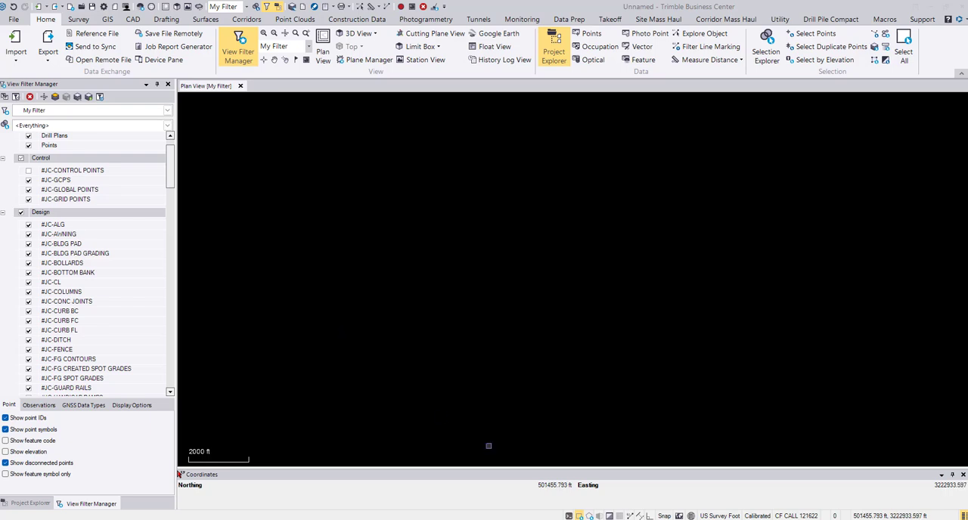
key("alt+Tab")
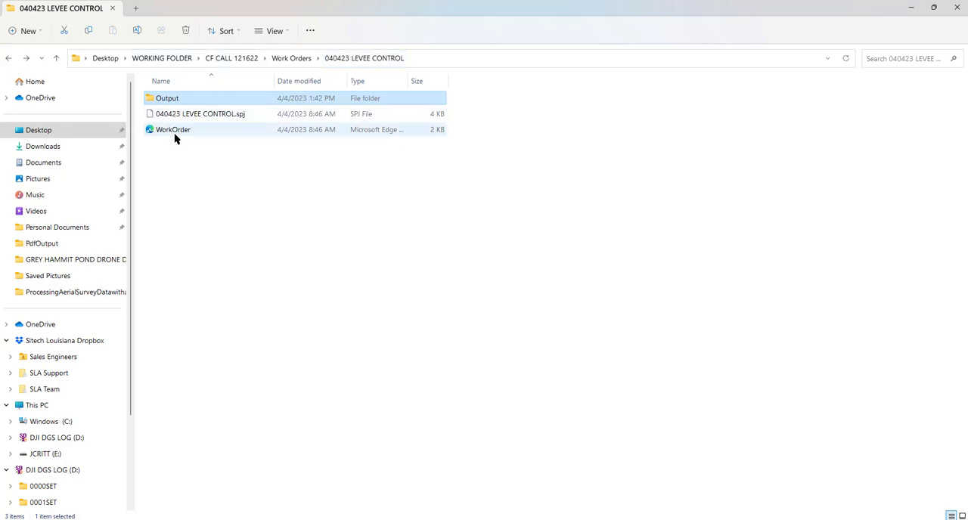
key("alt+Left")
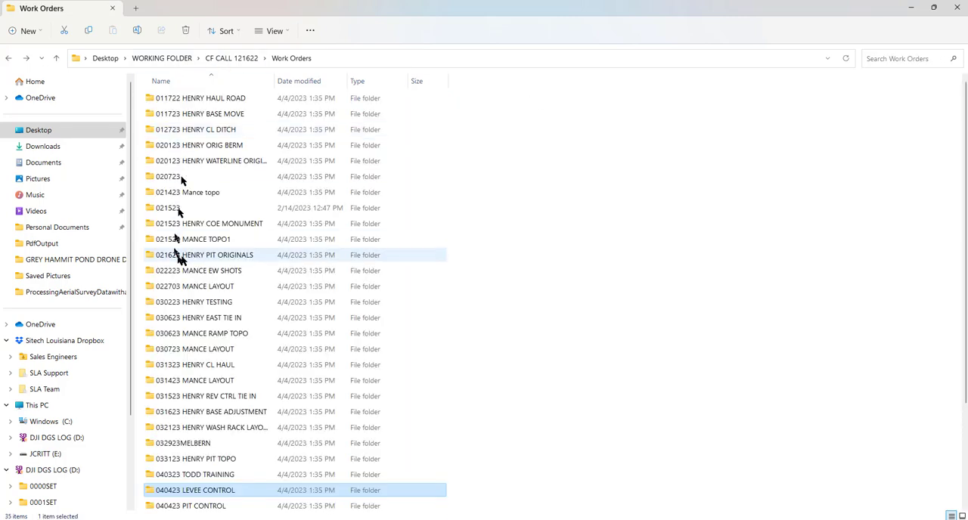
double_click(215, 506)
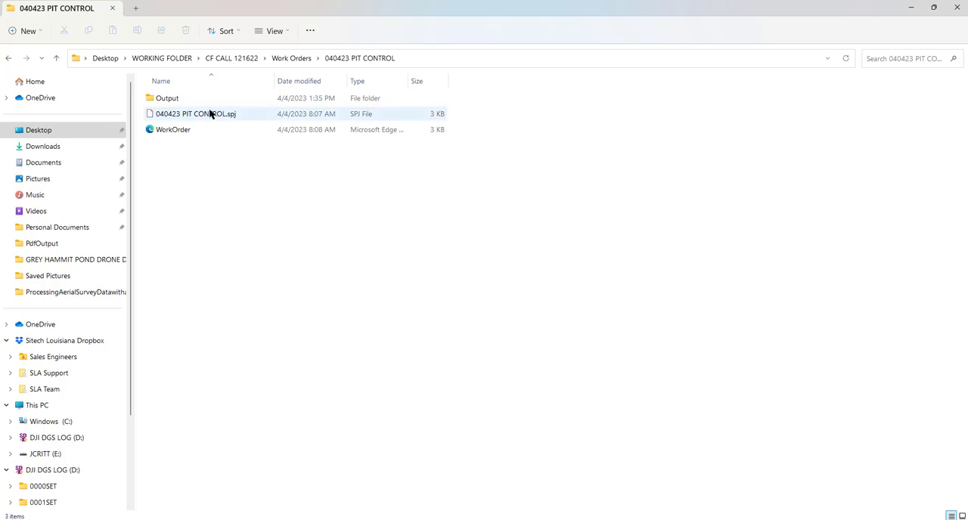
left_click_drag(280, 7, 263, 257)
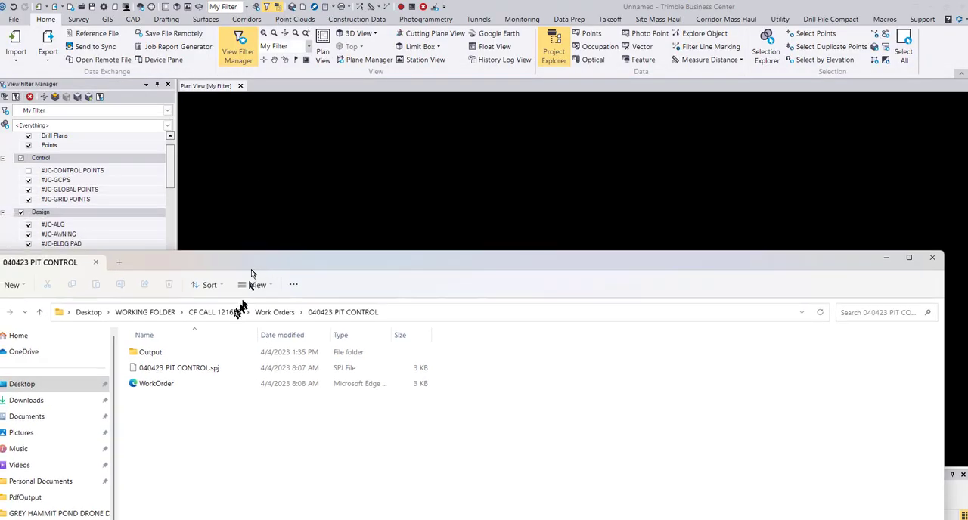
left_click(192, 368)
left_click_drag(192, 368, 371, 197)
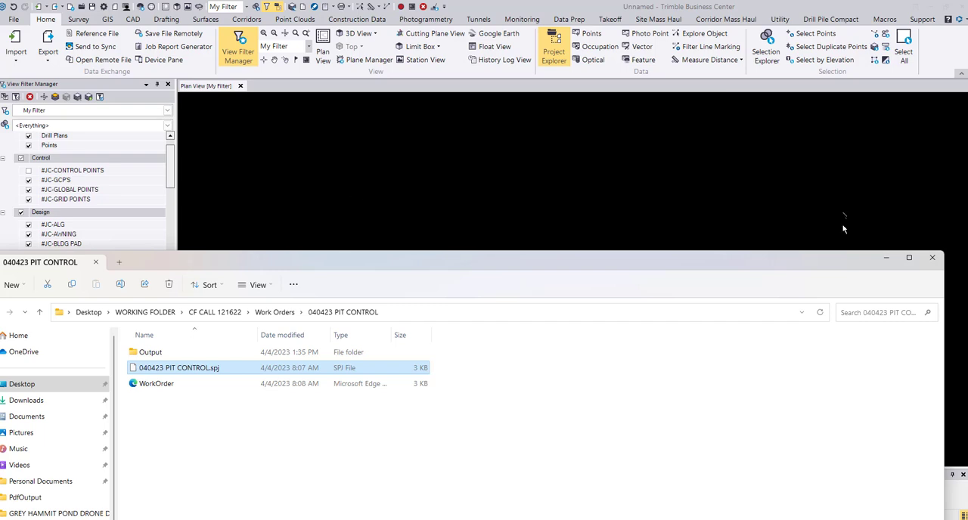
left_click(885, 261)
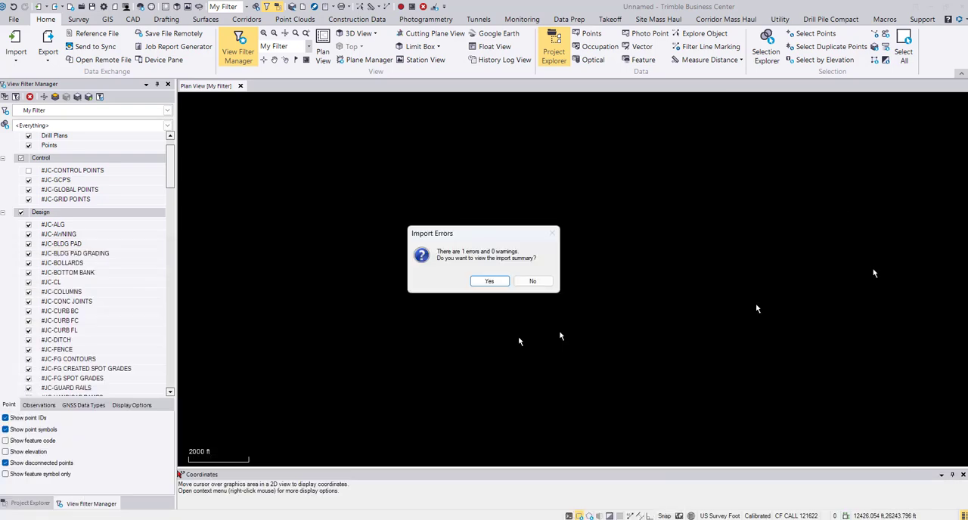
left_click(539, 280)
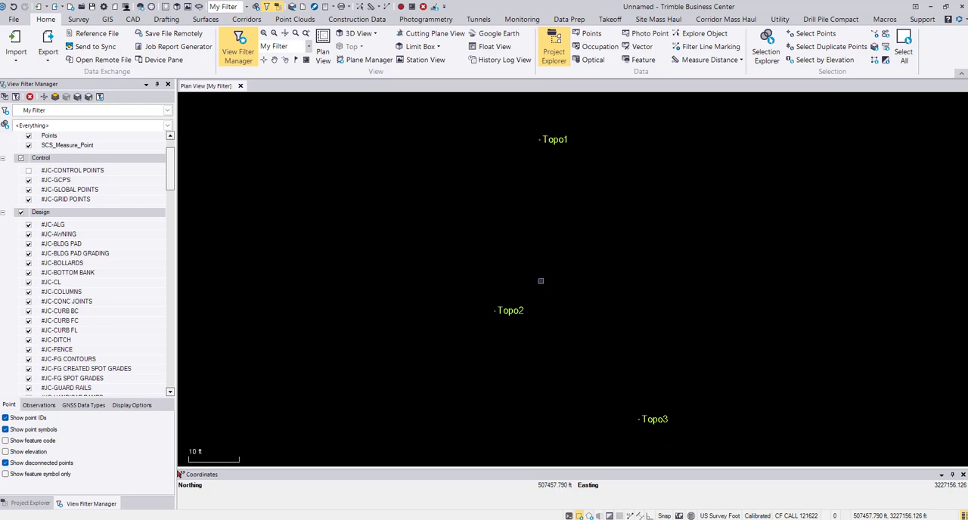
Open the properties of point Topo3 to examine its feature code, layer and coordinates
scroll(541, 281, "down", 3)
scroll(541, 279, "up", 2)
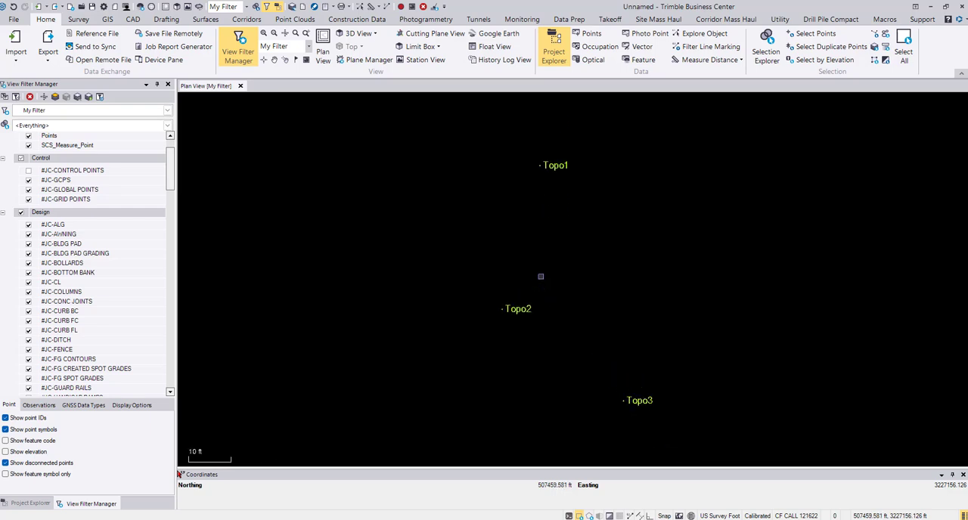
scroll(541, 277, "down", 1)
left_click(622, 374)
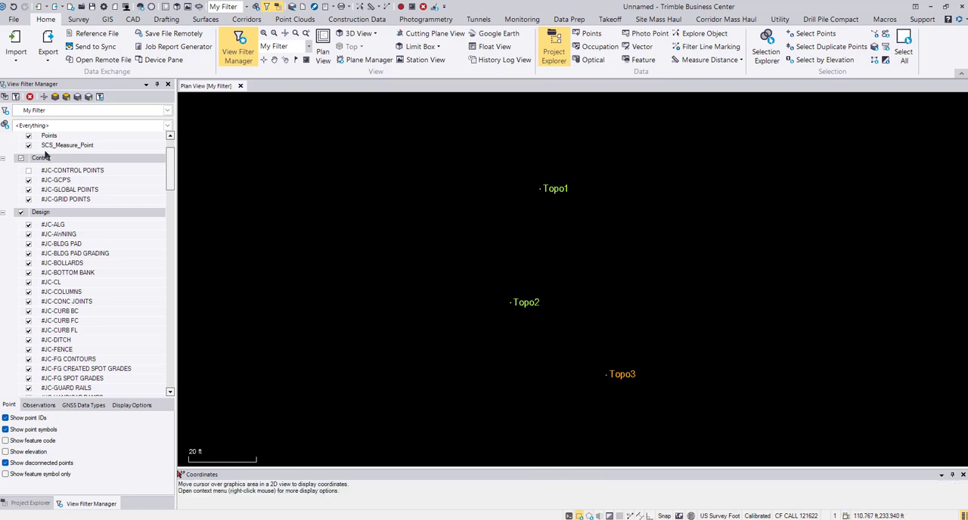
key("Escape")
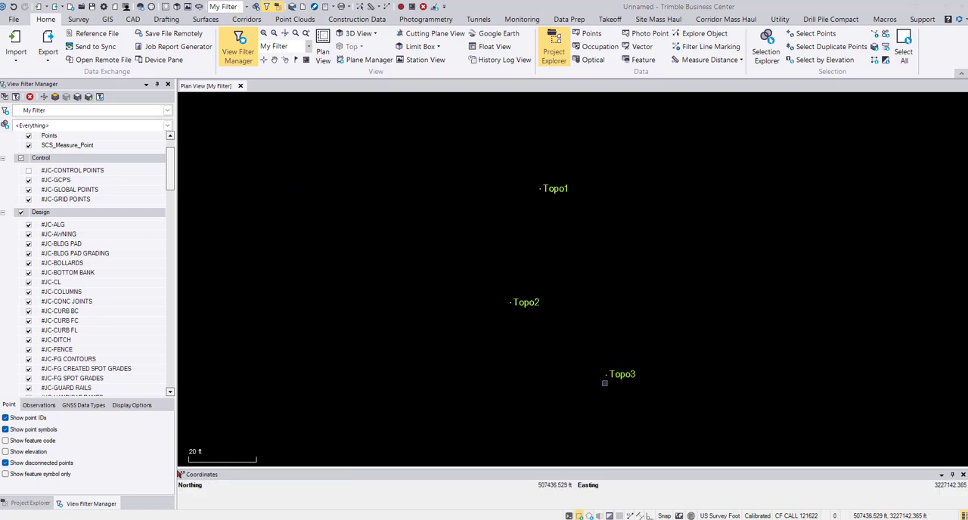
left_click(617, 374)
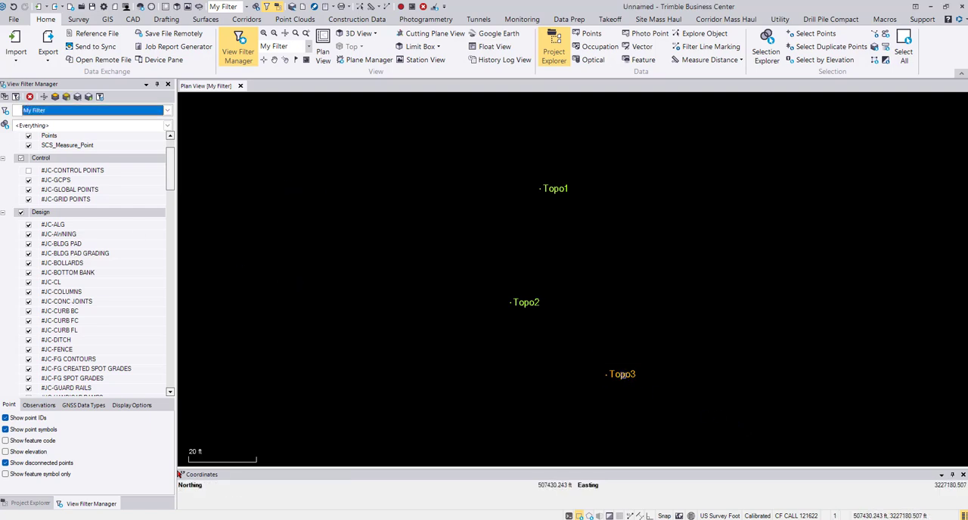
right_click(620, 374)
left_click(639, 369)
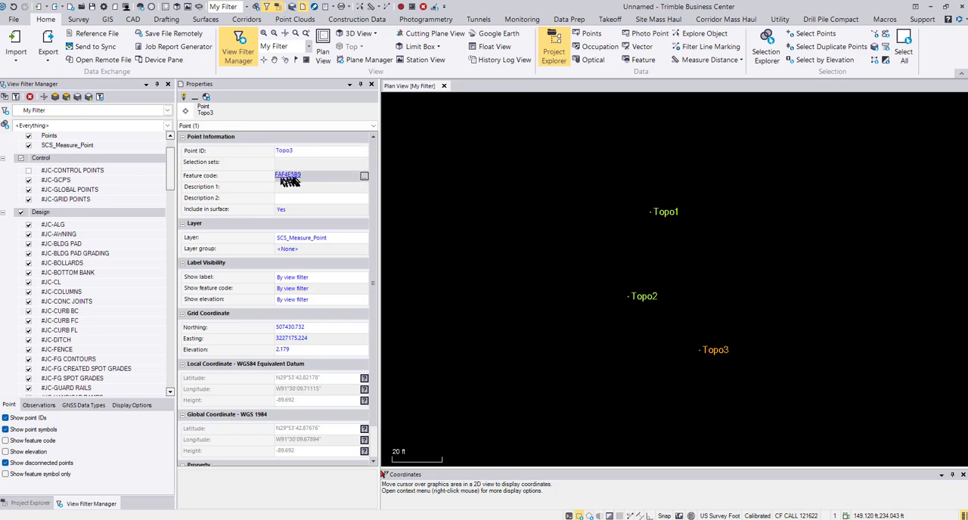
Rename point Topo3 as AP-FAF4E5B9 and set its feature code to AP
left_click(303, 151)
left_click_drag(302, 152, 257, 150)
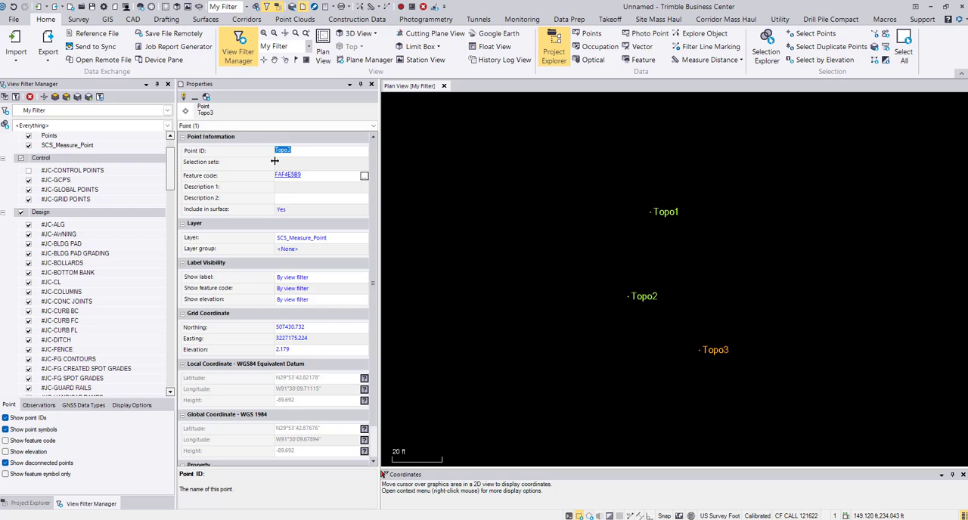
type("AP-FAF4E5B9")
left_click(319, 175)
type("AP")
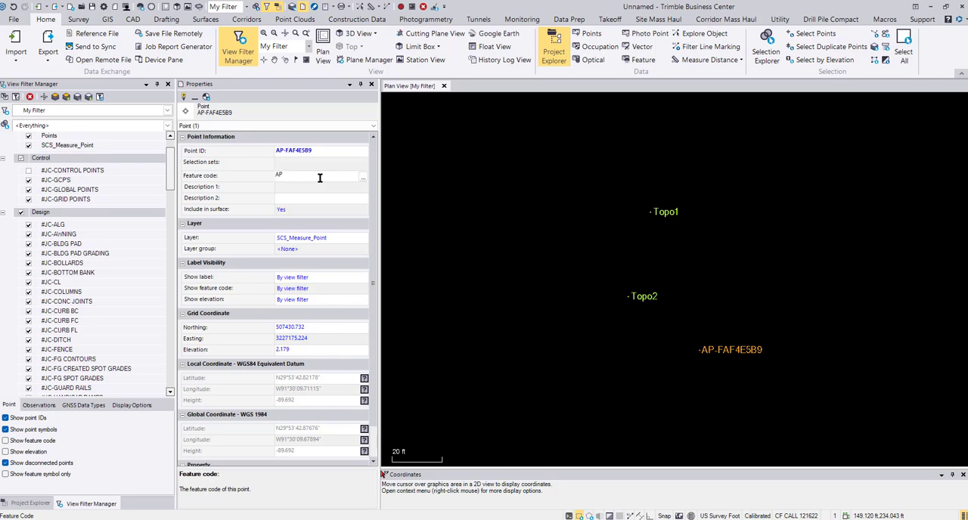
left_click(354, 250)
left_click(341, 239)
key("Escape")
key("Escape")
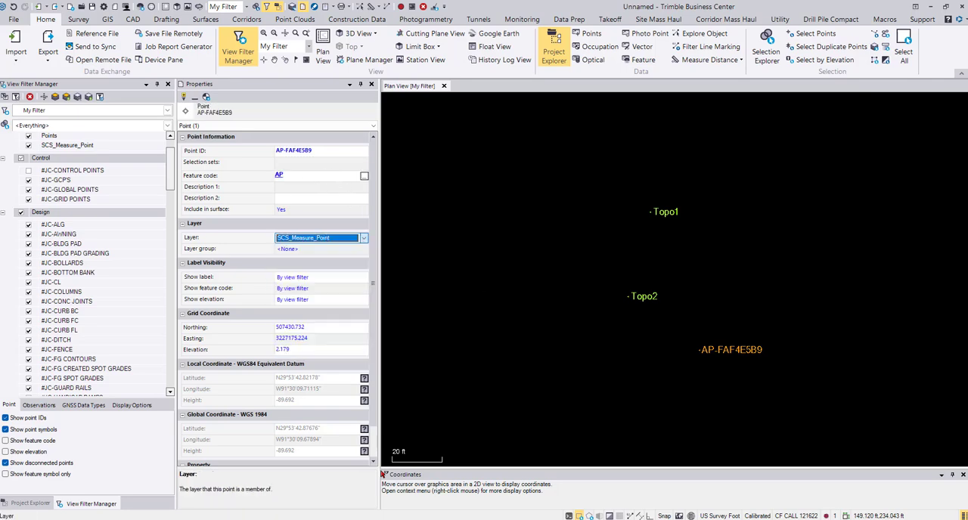
Rename point Topo2 as AP-2C684C14 and set its feature code to AP
left_click(643, 297)
left_click(335, 150)
type("AP-2C684C14")
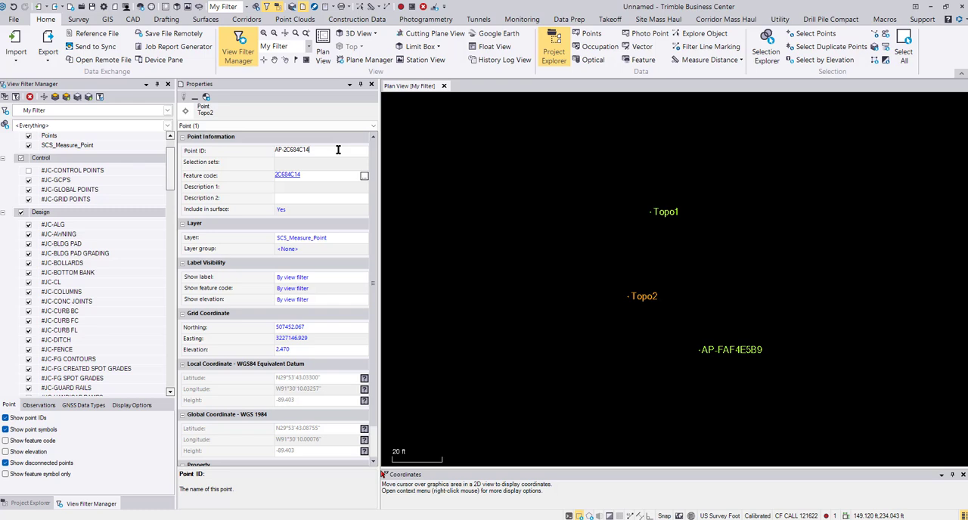
left_click(325, 174)
type("AP")
key("Escape")
Rename point Topo1 as AP-1F3AE1A9 and set its feature code to AP
left_click(664, 213)
left_click_drag(311, 151, 242, 158)
type("AP-")
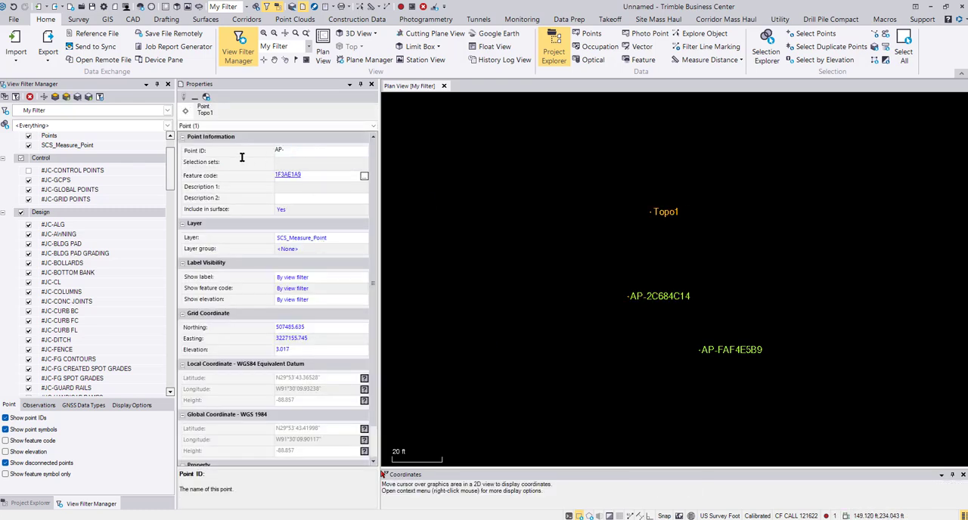
type("1F3AE1A9")
left_click(333, 176)
type("AP")
key("Escape")
Move the three AP points together to the #JC-GCP'S layer in the Control layer group
left_click_drag(560, 156, 826, 401)
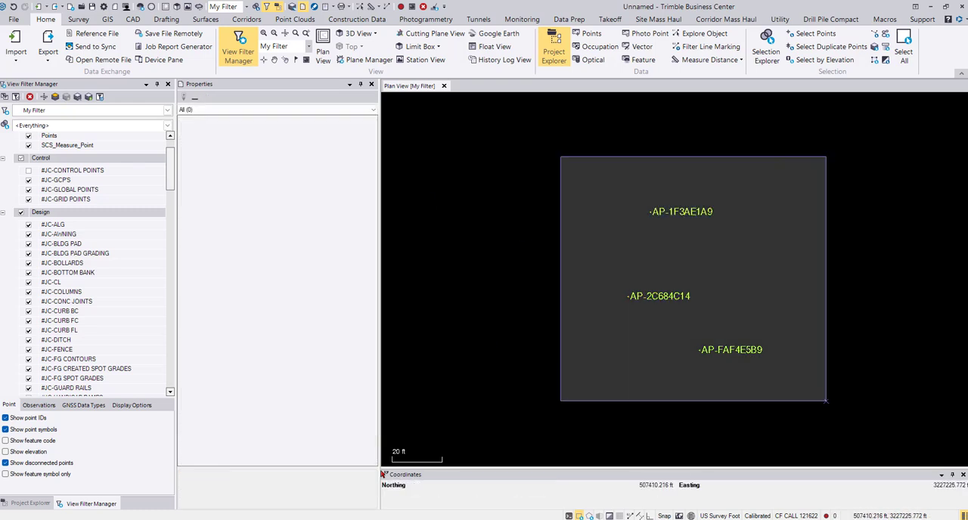
left_click(341, 238)
left_click_drag(376, 266, 376, 294)
left_click(324, 320)
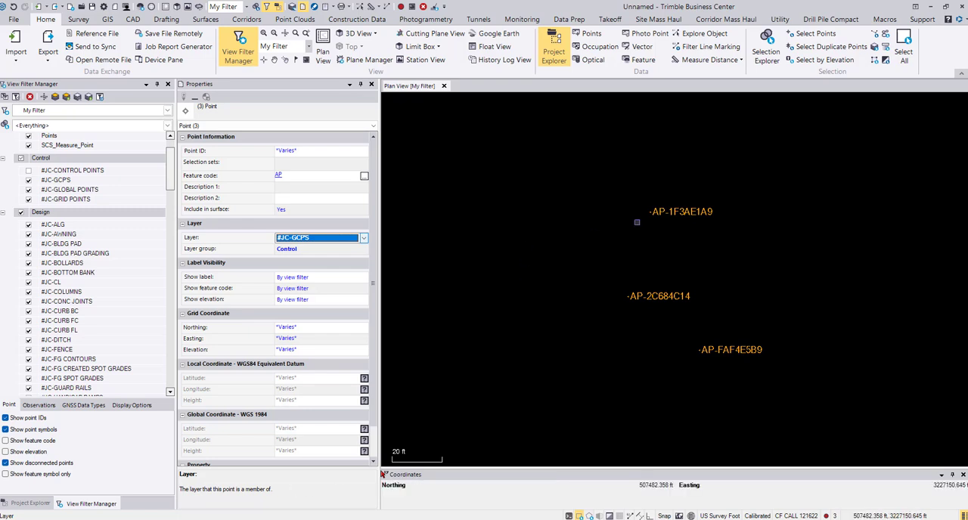
left_click(321, 251)
left_click(320, 250)
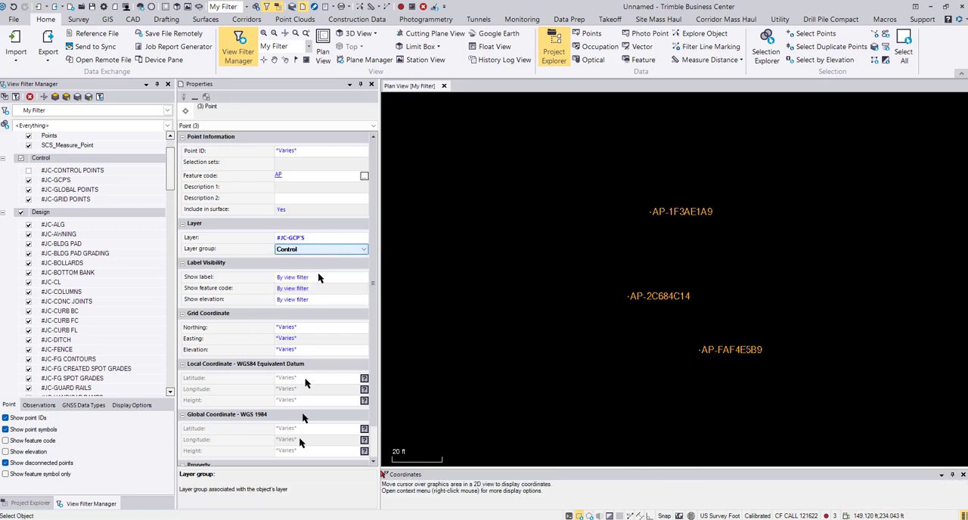
left_click(510, 323)
Select the three AP points for export and choose the custom P,N,E,elev,Code format
scroll(509, 323, "down", 3)
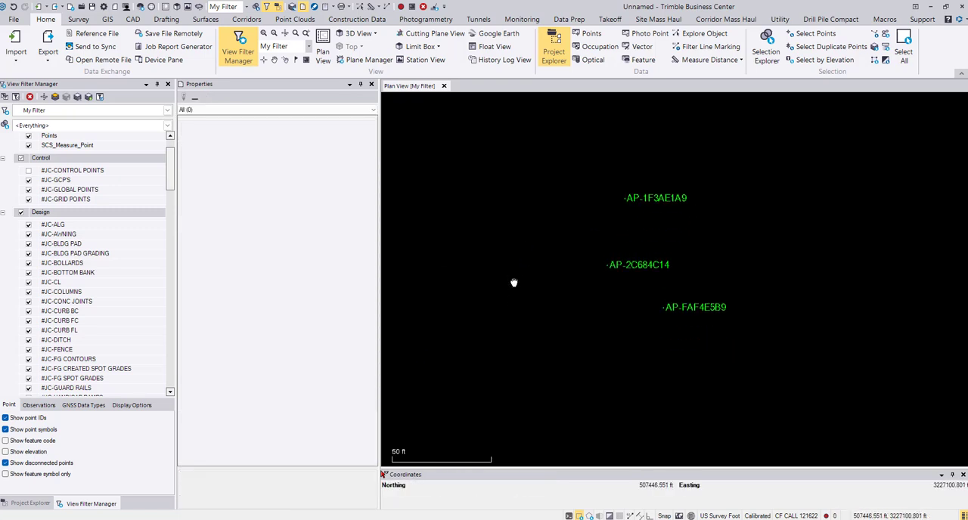
left_click_drag(512, 134, 803, 380)
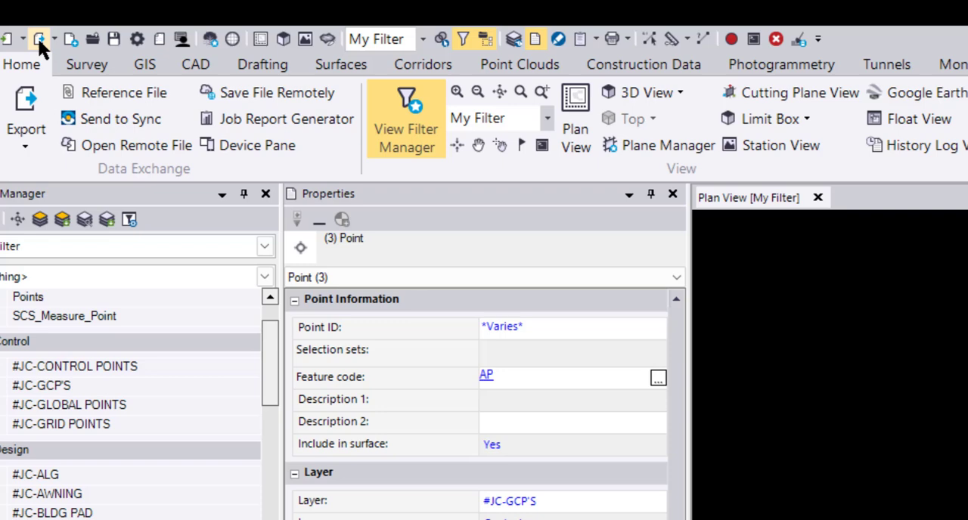
left_click(39, 42)
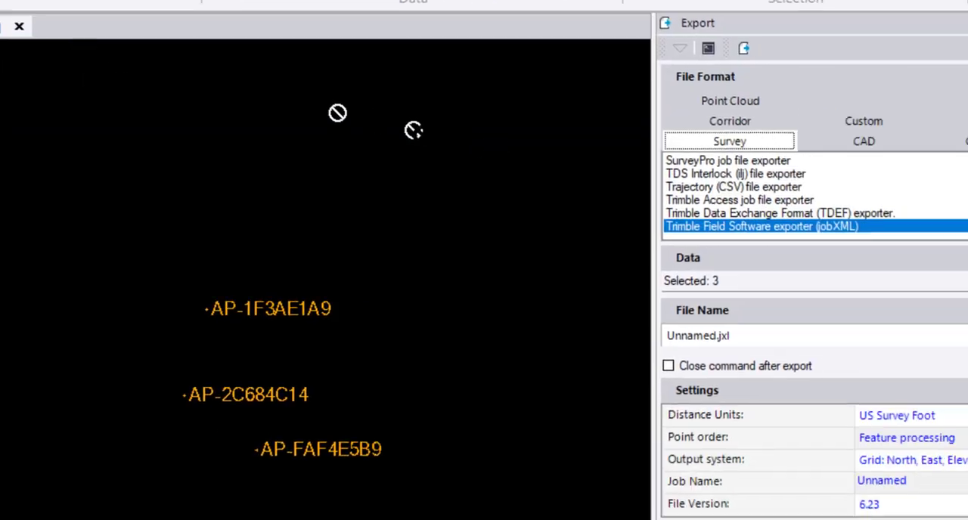
left_click(715, 90)
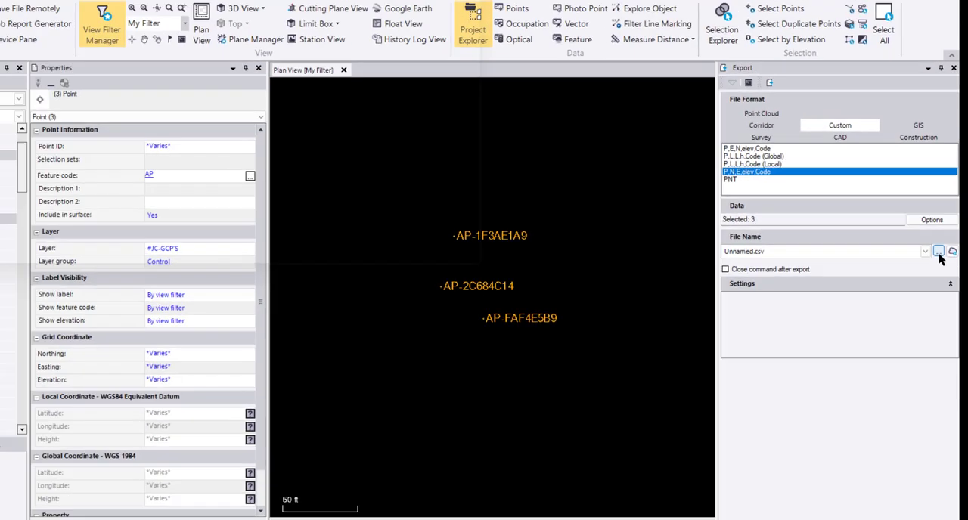
Export the points as PIT CONTROL into the CF CALL 121622 folder inside the desktop's WORKING FOLDER, closing the export command
left_click(939, 252)
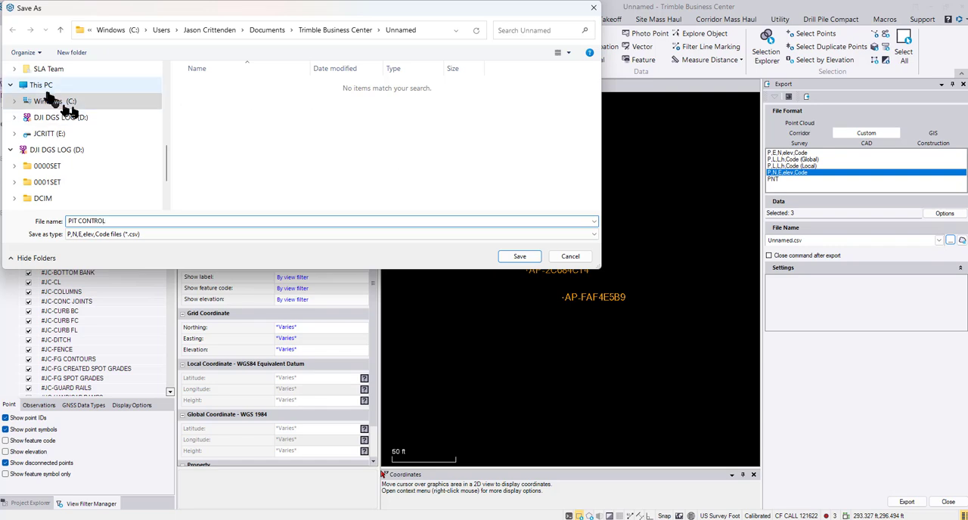
scroll(43, 96, "up", 5)
left_click(43, 118)
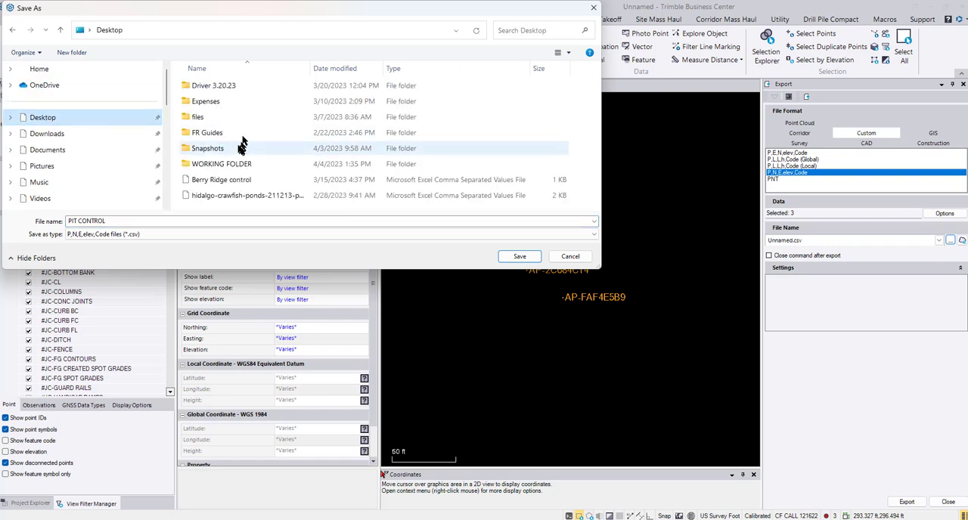
double_click(233, 163)
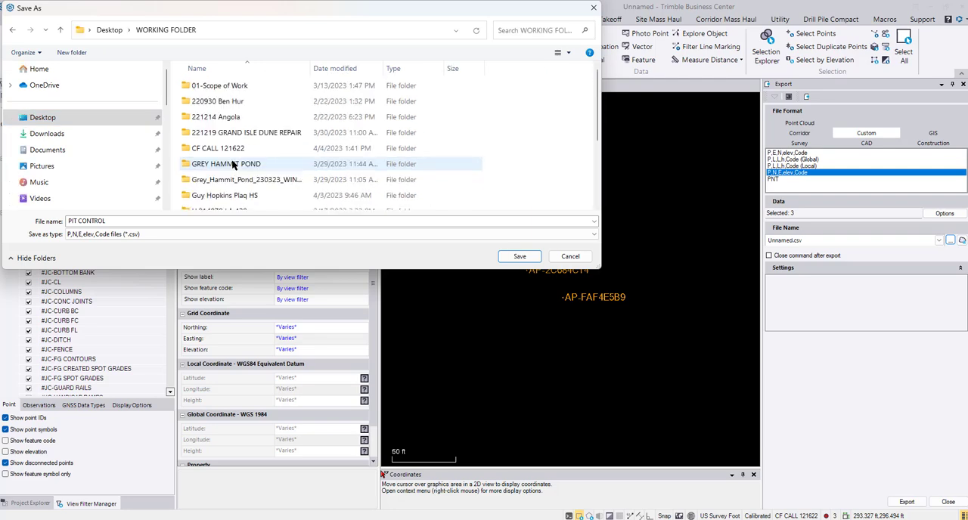
double_click(229, 149)
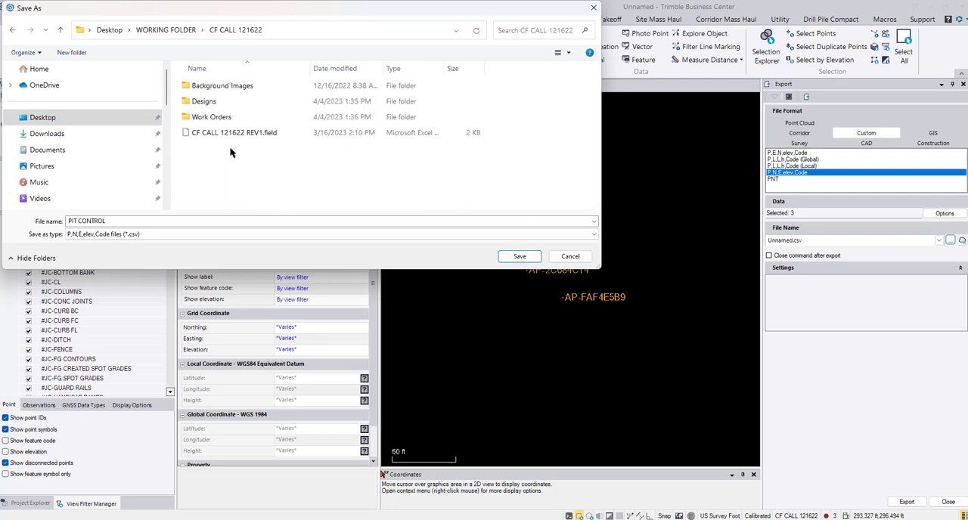
left_click(520, 256)
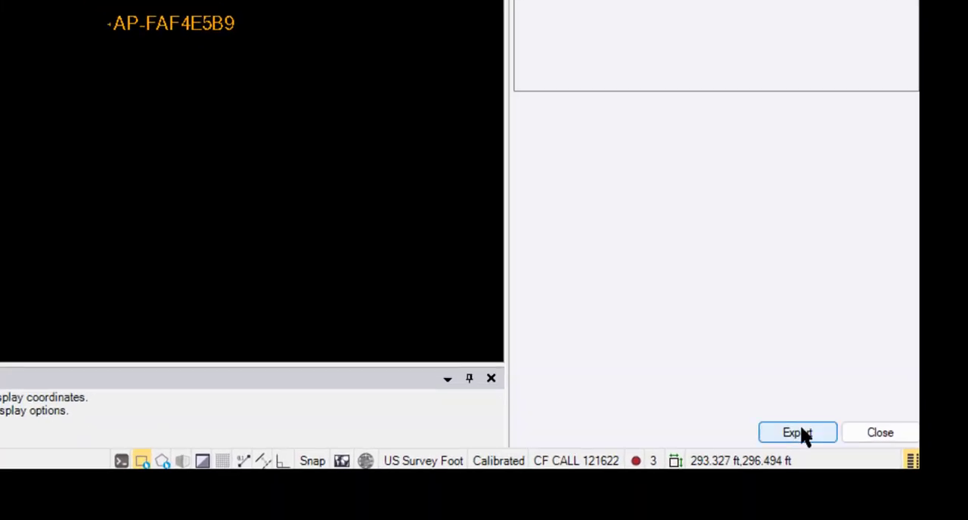
left_click(852, 466)
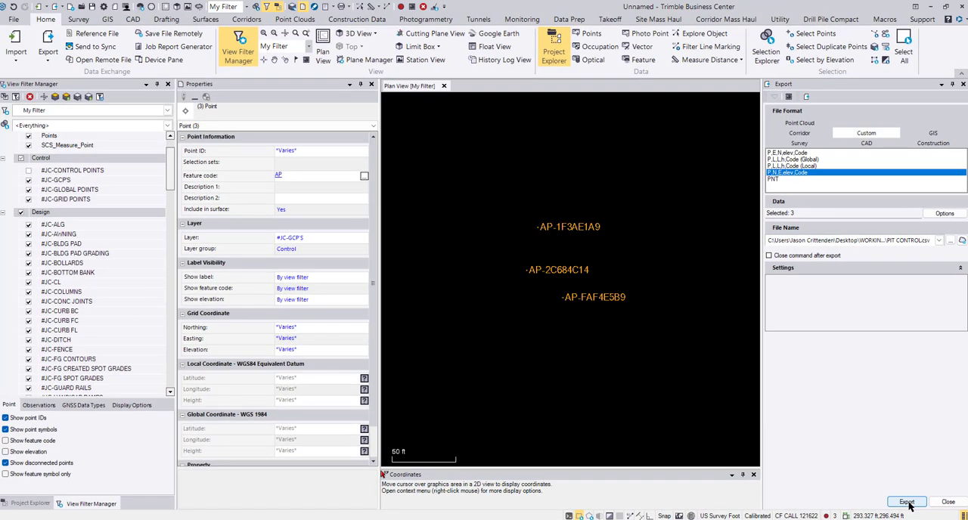
left_click(949, 503)
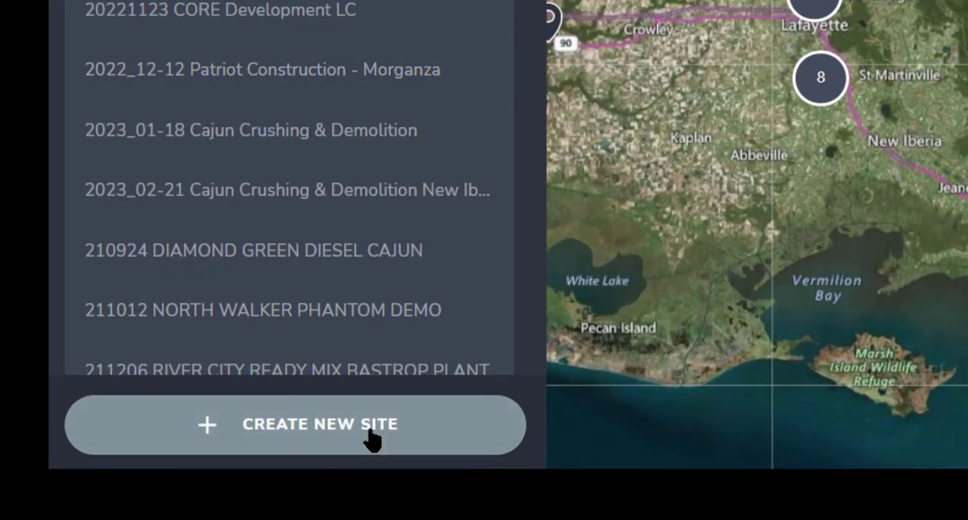
Create a new site in Trimble Stratus named "Archer Borrow Pit" with Construction as its industry
left_click(371, 437)
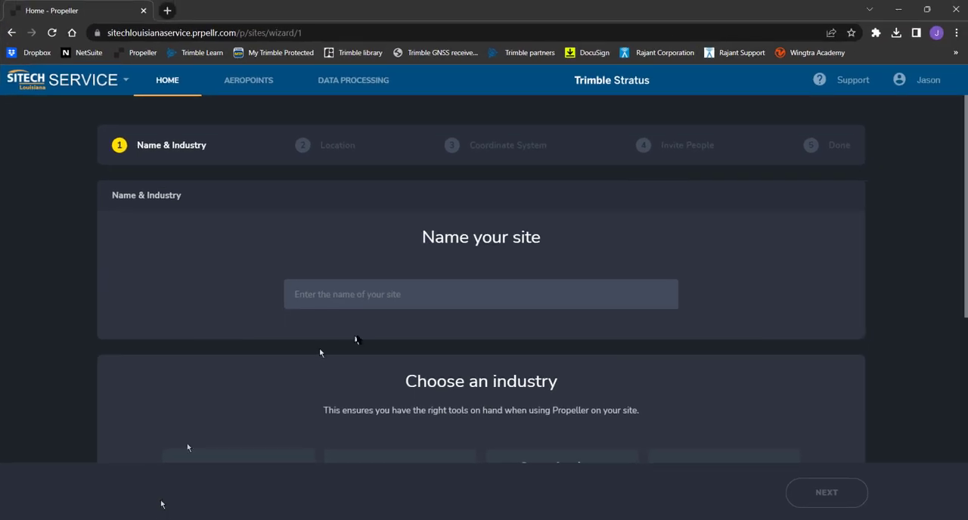
left_click(366, 297)
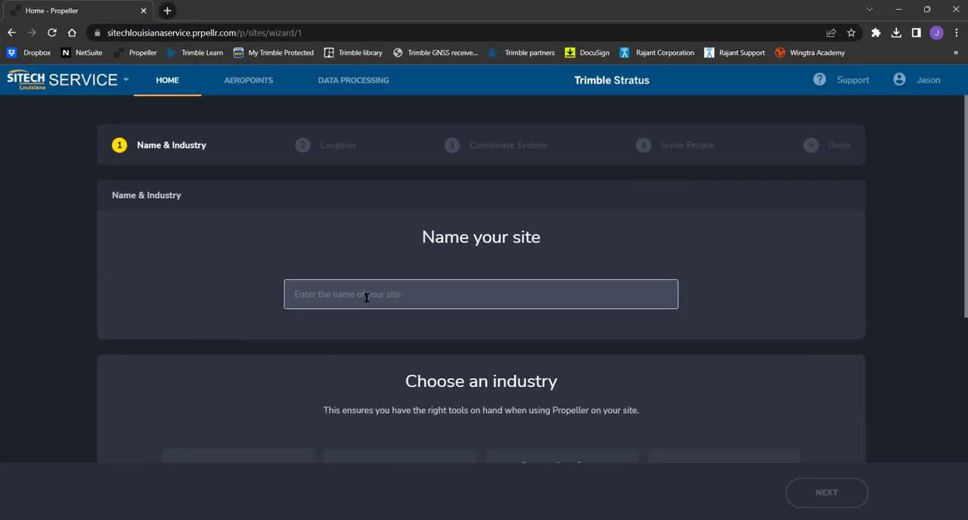
type("Archer Borrow Pit")
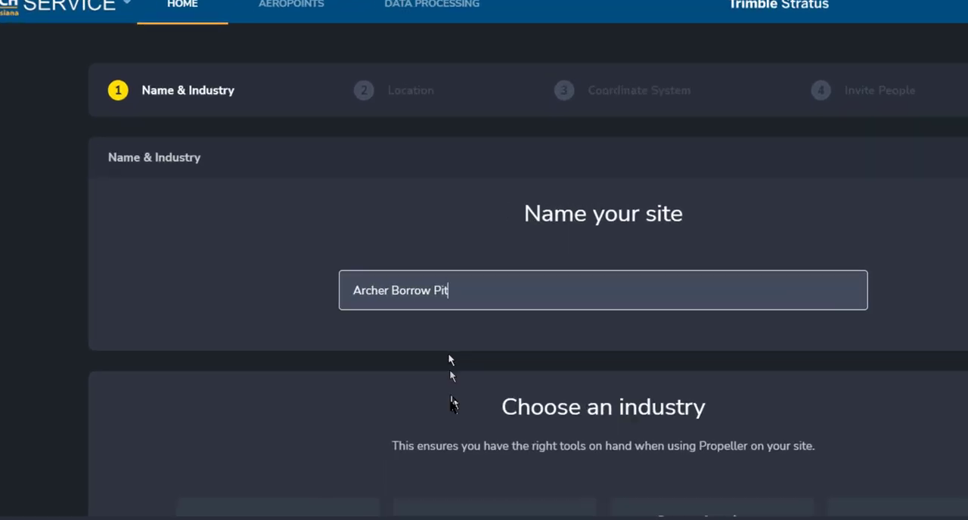
scroll(375, 361, "down", 3)
left_click(307, 294)
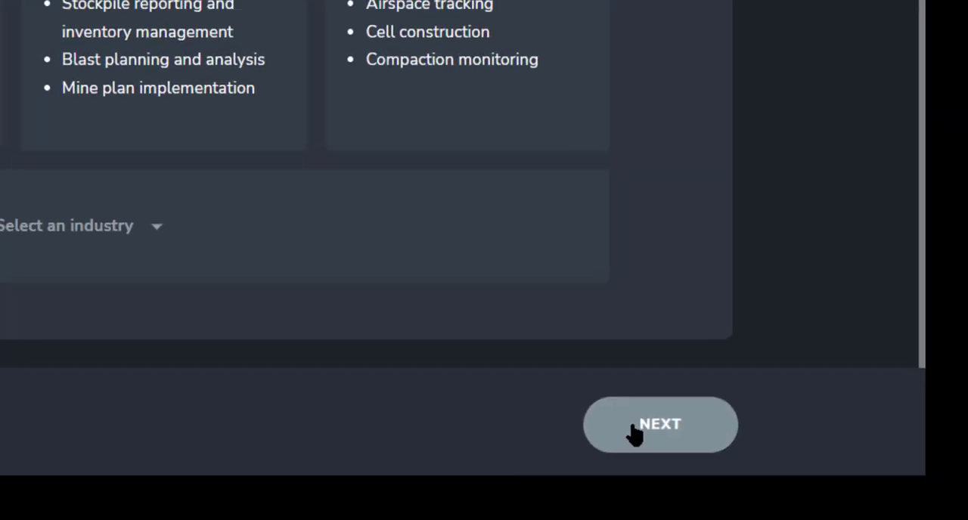
left_click(826, 492)
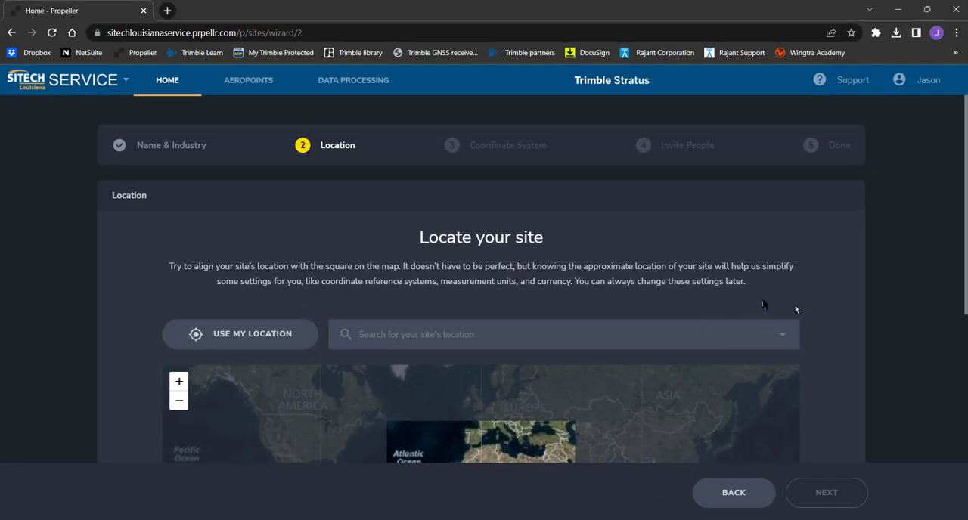
Locate the site by framing the borrow pit beside W Atchafalaya Basin Spill Way on the map, and accept the location
scroll(891, 301, "down", 3)
left_click_drag(489, 255, 572, 313)
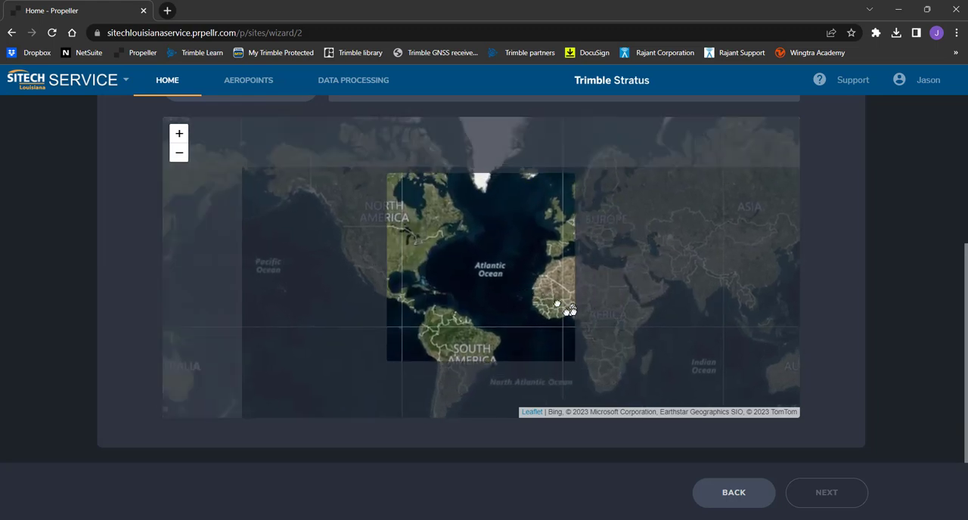
left_click_drag(472, 269, 534, 312)
scroll(878, 238, "up", 1)
scroll(877, 238, "up", 3)
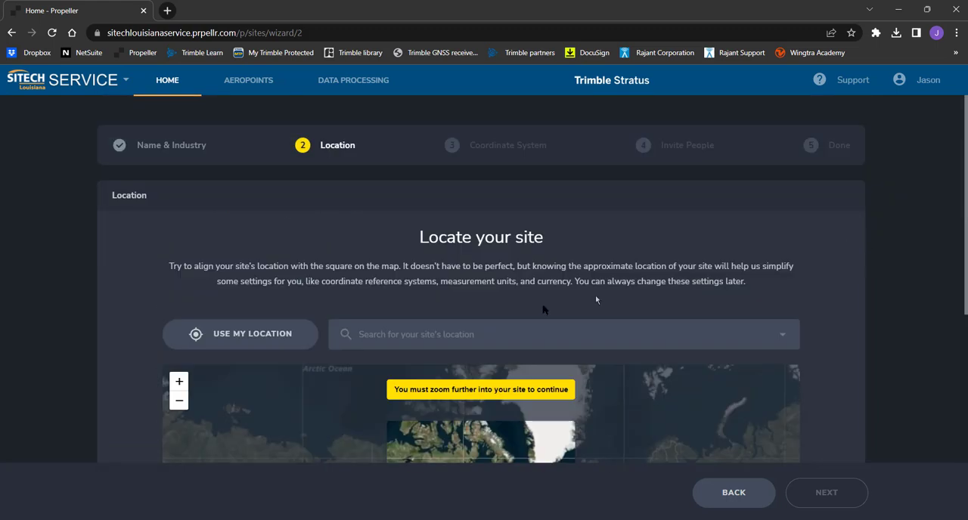
left_click(520, 335)
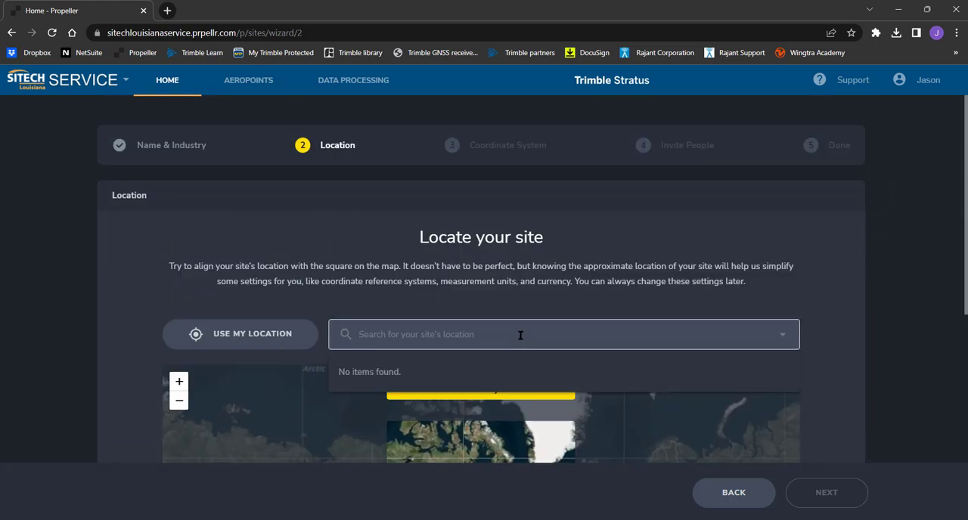
scroll(895, 367, "down", 4)
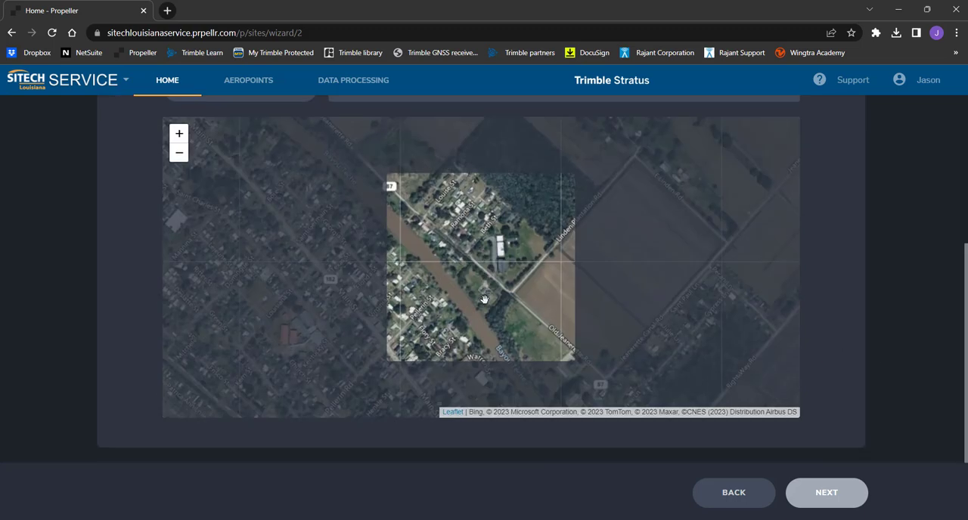
scroll(484, 300, "down", 3)
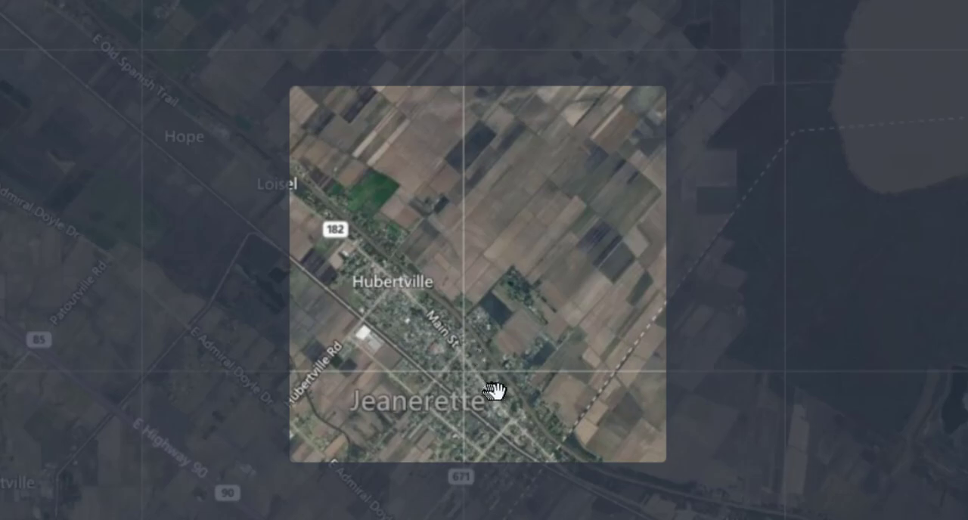
scroll(495, 391, "down", 3)
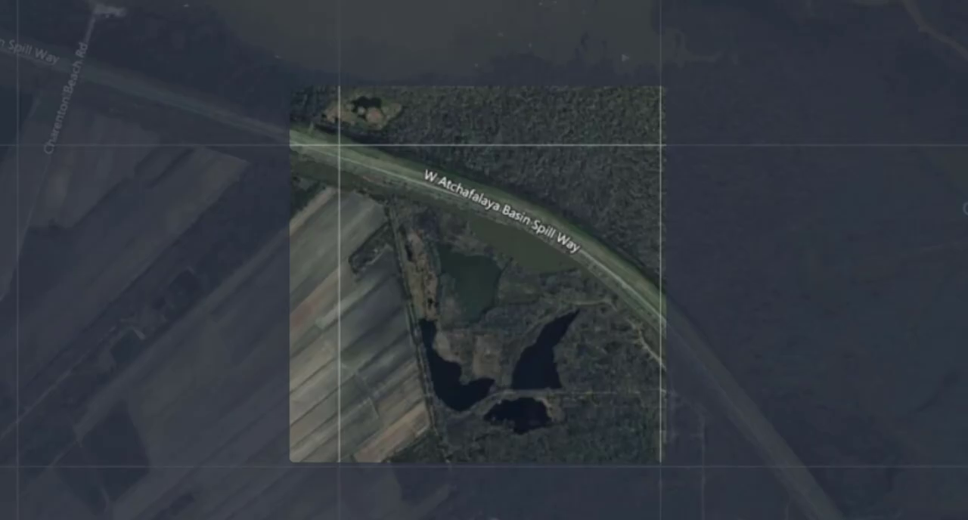
mouse_move(453, 281)
left_mouse_down()
mouse_move(444, 262)
mouse_move(441, 270)
left_mouse_up()
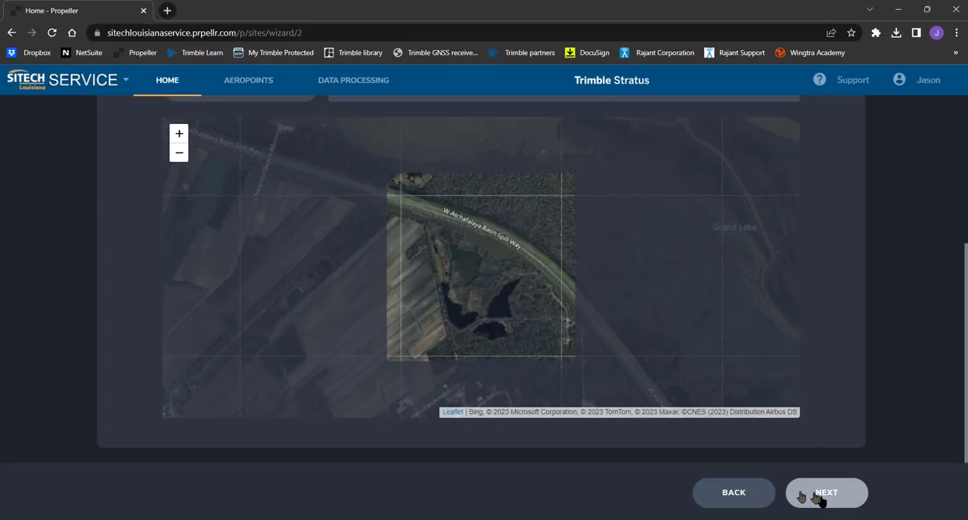
left_click(827, 495)
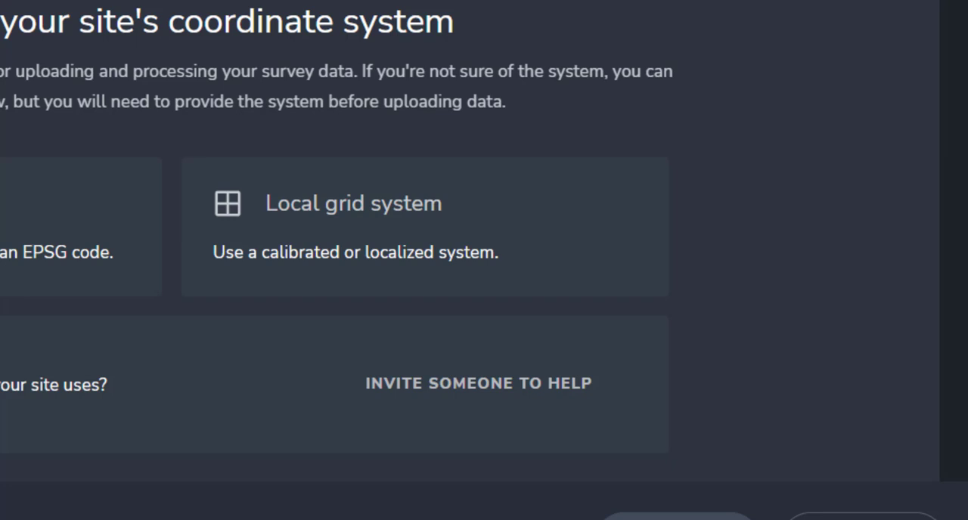
Choose the local grid system for the site and bring up the CF CALL 121622 folder in File Explorer
scroll(468, 235, "down", 2)
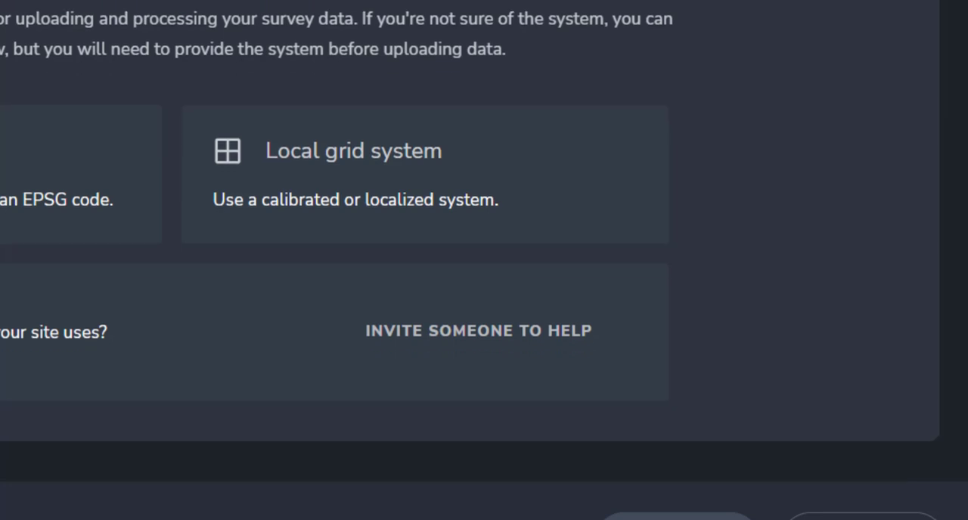
left_click(338, 204)
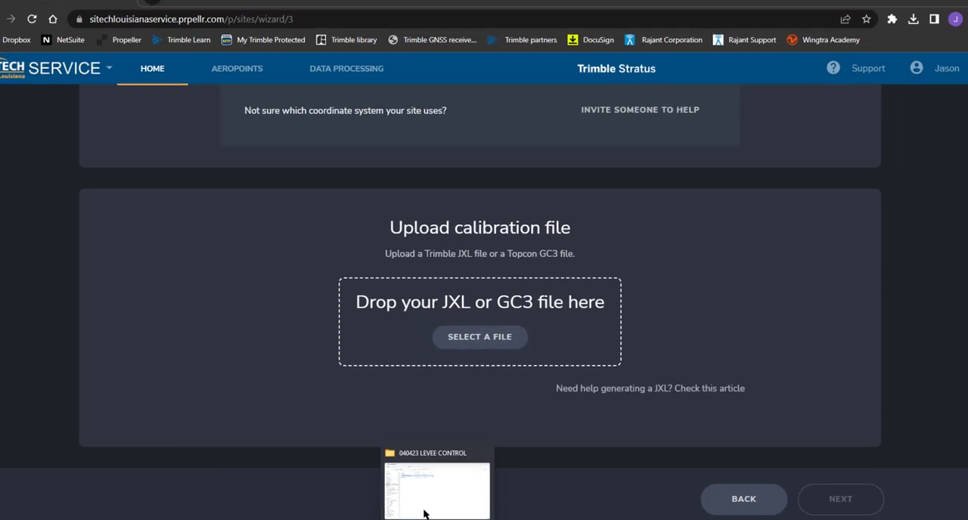
left_click(424, 514)
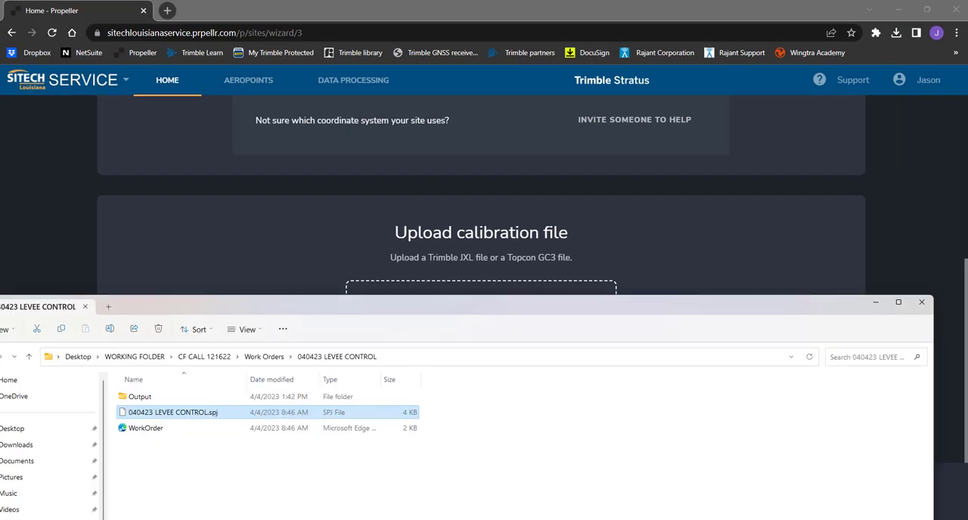
key("alt+Up")
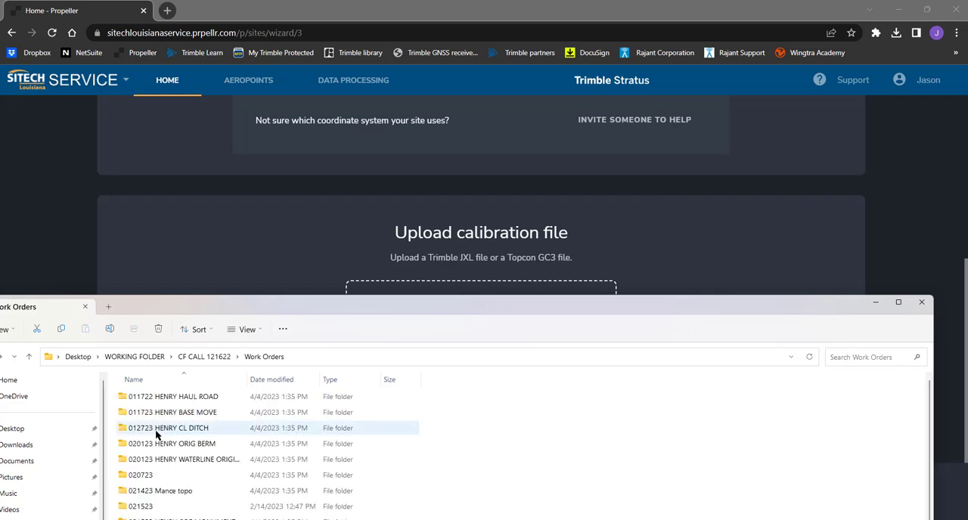
scroll(155, 429, "down", 3)
scroll(156, 433, "up", 3)
scroll(157, 433, "down", 3)
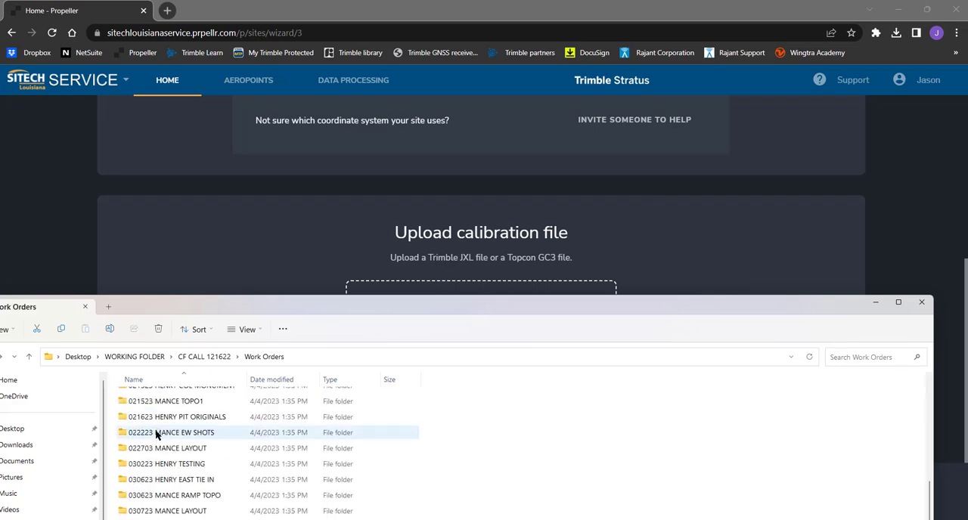
key("alt+Up")
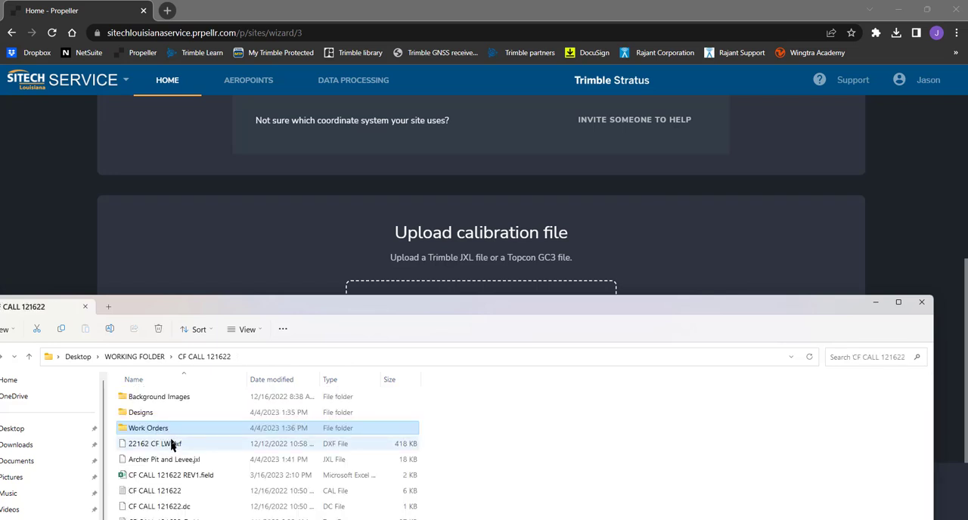
left_click_drag(615, 307, 679, 302)
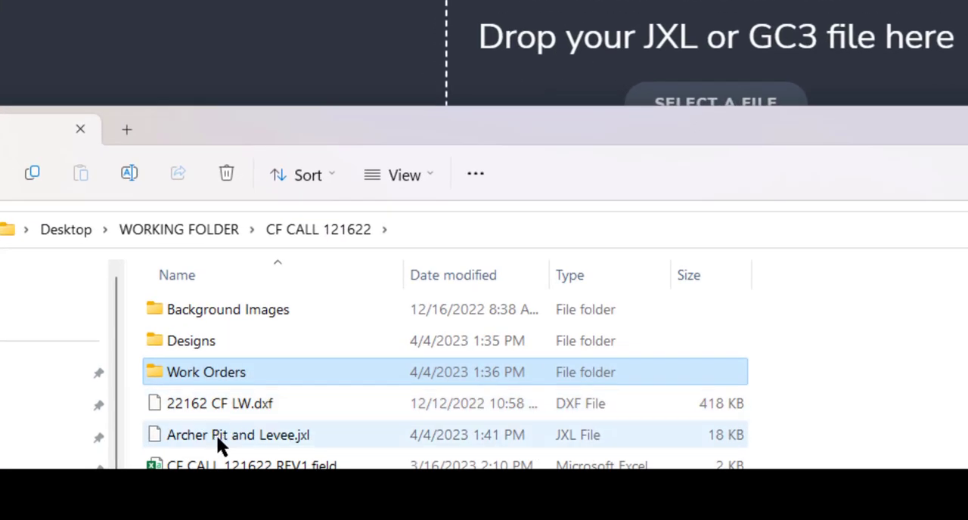
Upload Archer Pit and Levee.jxl as the site's calibration file and accept the coordinate system
left_click(216, 436)
left_click_drag(217, 436, 691, 50)
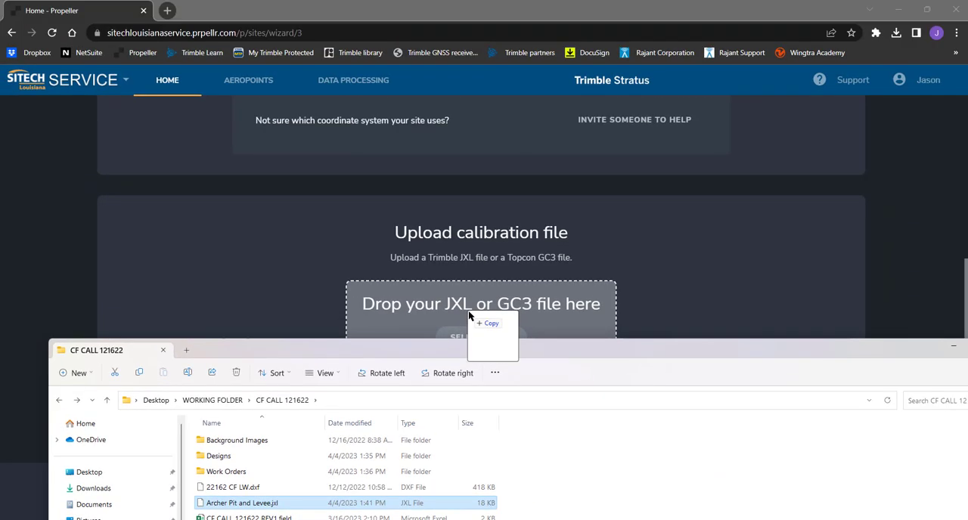
left_click_drag(468, 310, 468, 310)
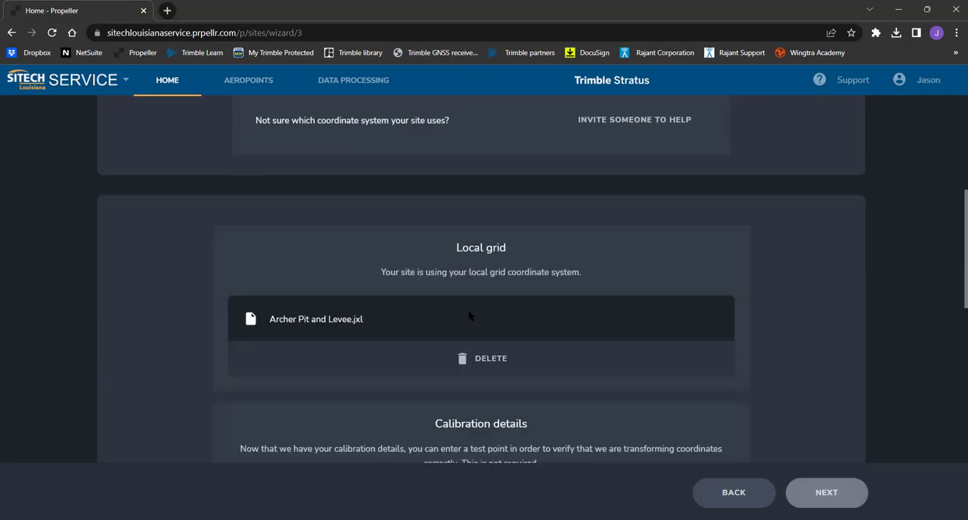
middle_click(834, 323)
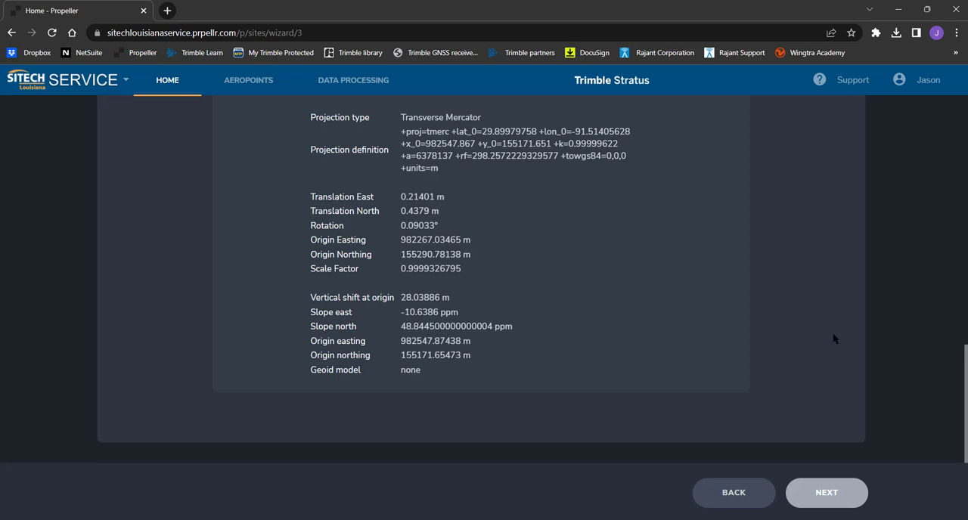
left_click(840, 491)
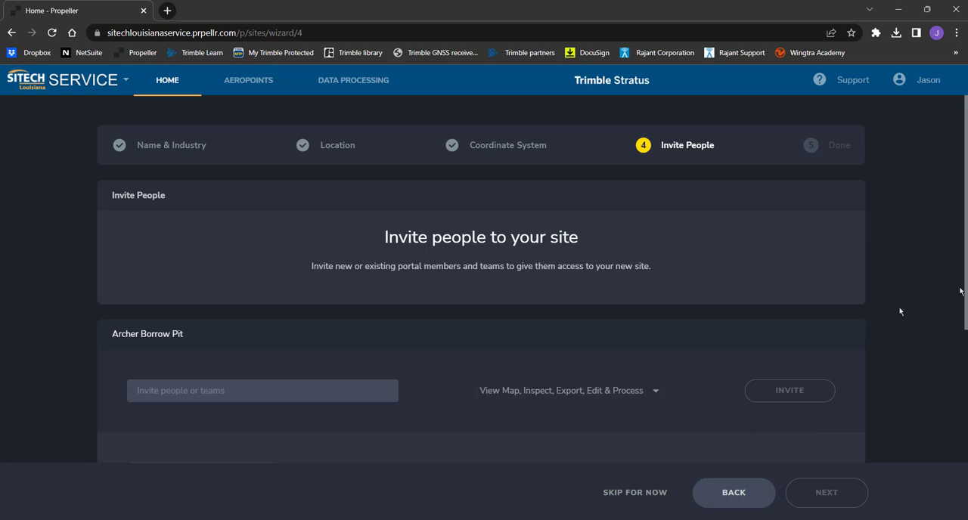
Finish the site setup past the invitation stage and start a Survey data upload for Archer Borrow Pit
scroll(481, 303, "down", 3)
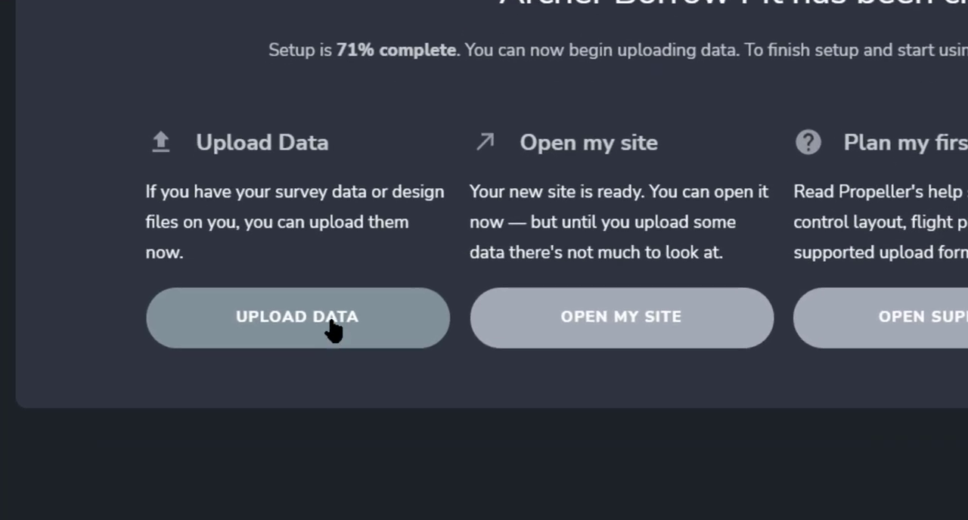
left_click(333, 330)
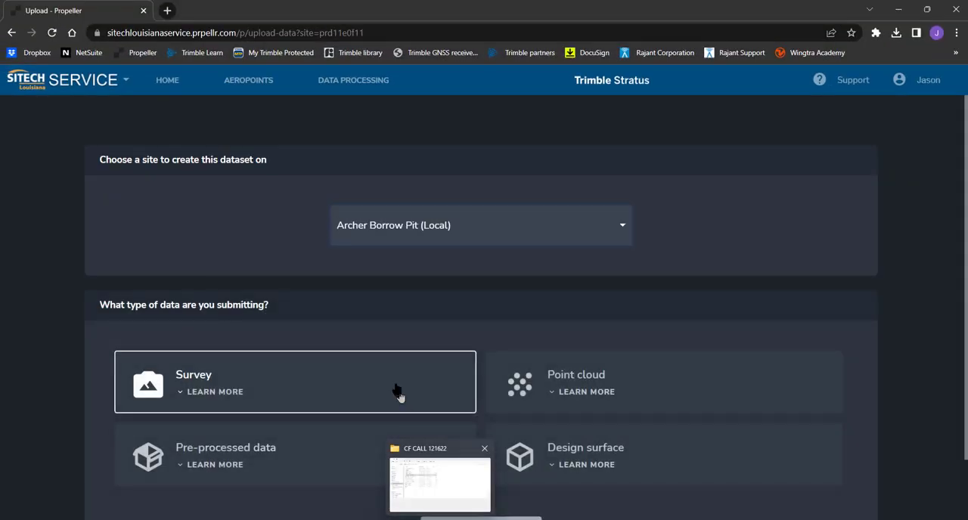
scroll(877, 295, "down", 1)
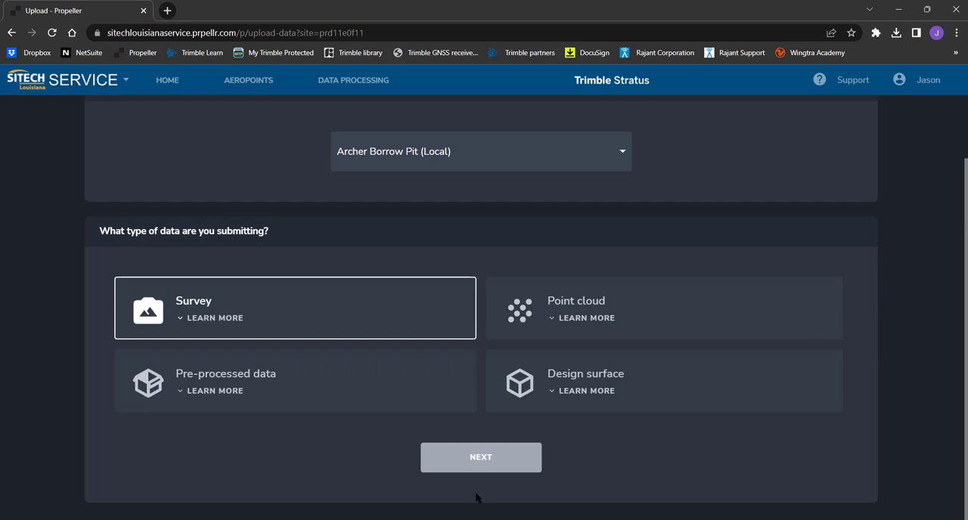
left_click(474, 467)
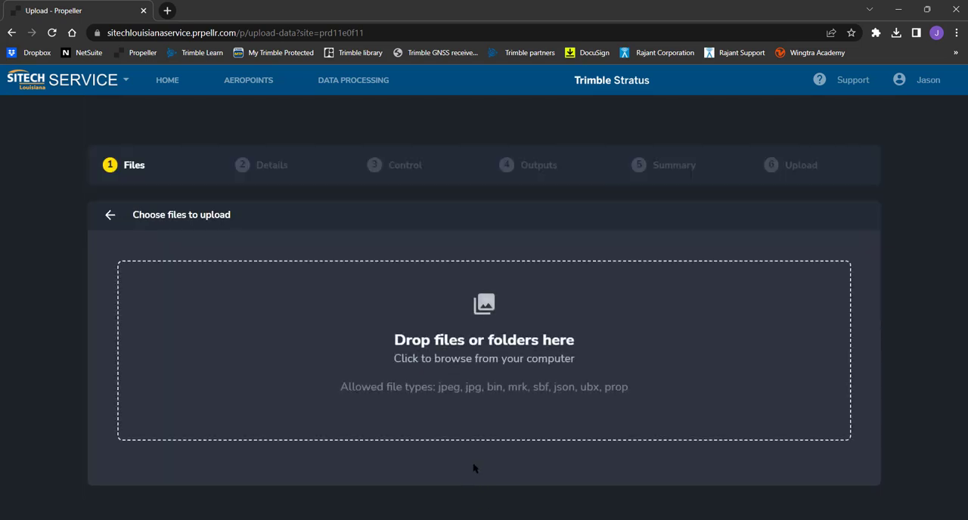
In File Explorer, go to the DCIM > SURVEY folder on the DJI DGS LOG (D:) drive
left_click(440, 519)
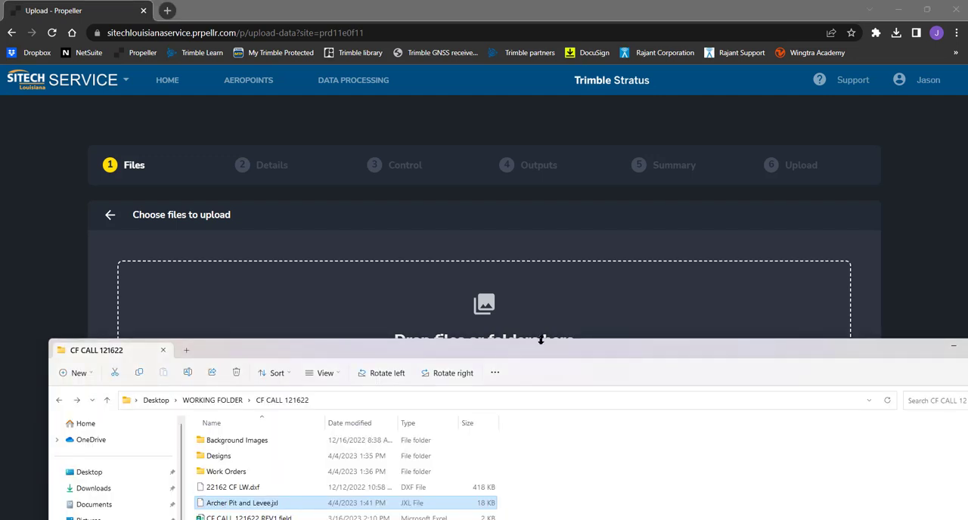
left_click_drag(554, 354, 537, 186)
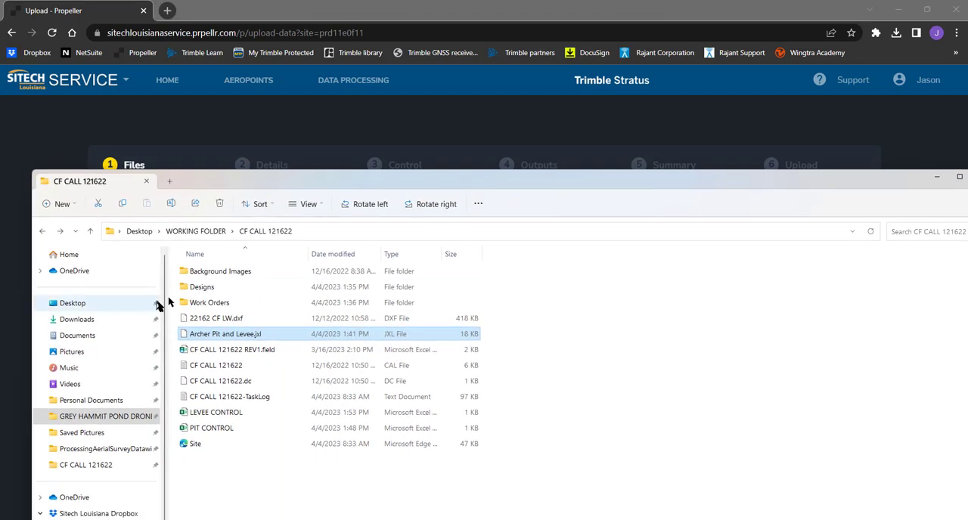
scroll(137, 416, "down", 3)
left_click(109, 481)
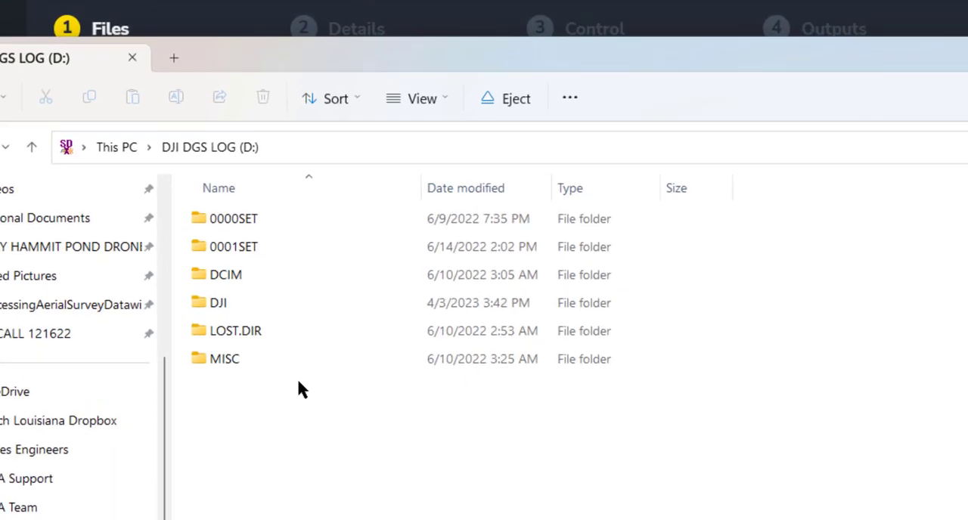
double_click(275, 271)
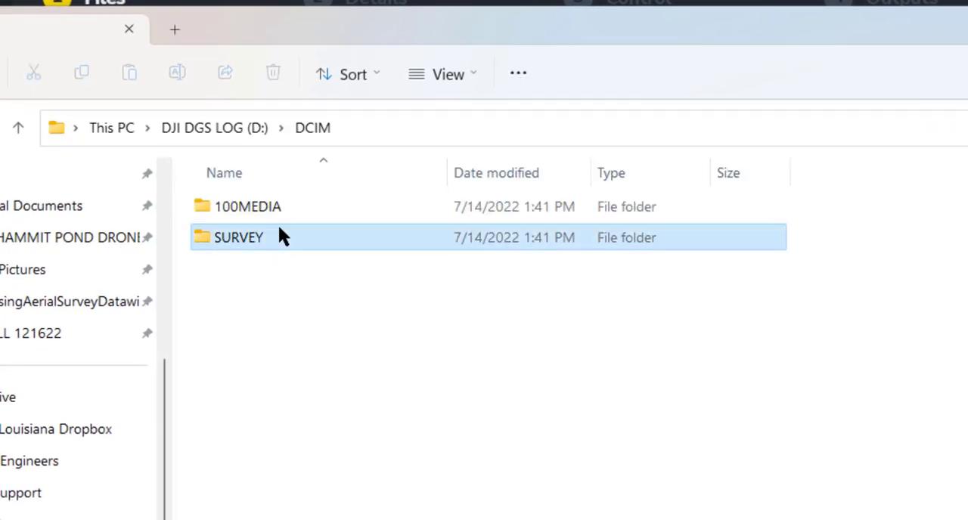
double_click(278, 237)
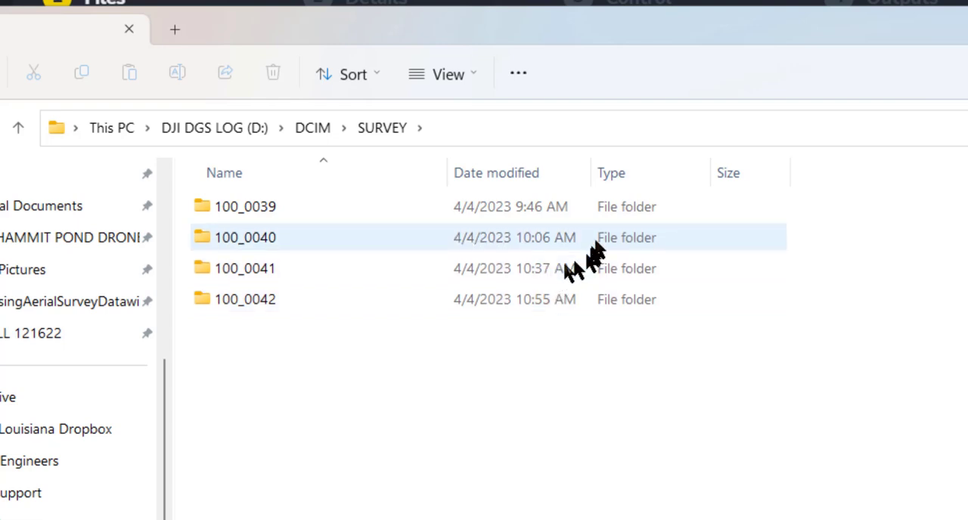
left_click_drag(722, 37, 716, 325)
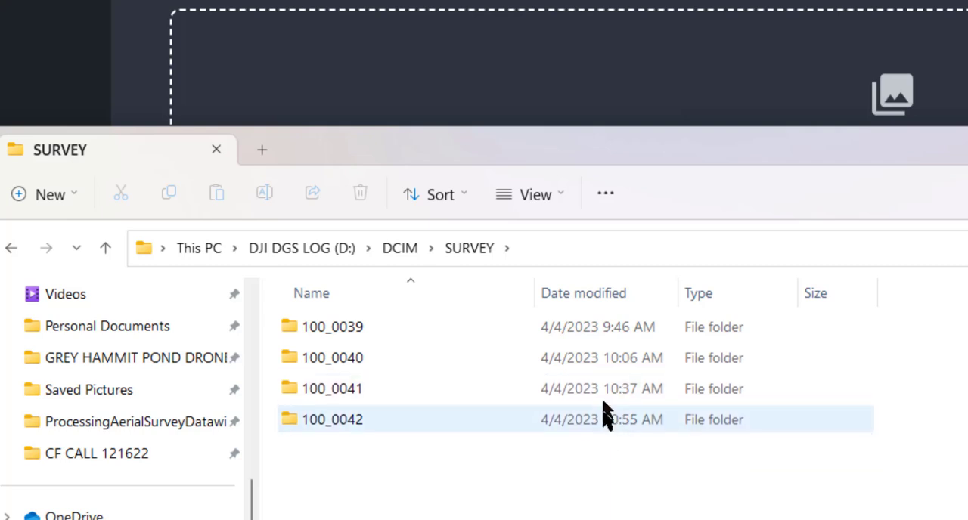
mouse_move(603, 409)
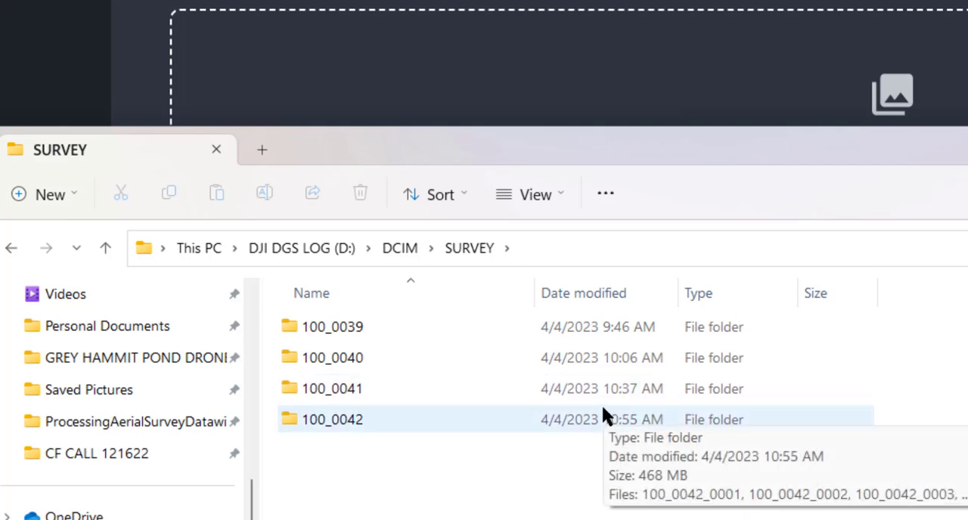
Add the flight folders 100_0039 and 100_0040 to the survey upload and proceed to the dataset details
left_click(457, 326)
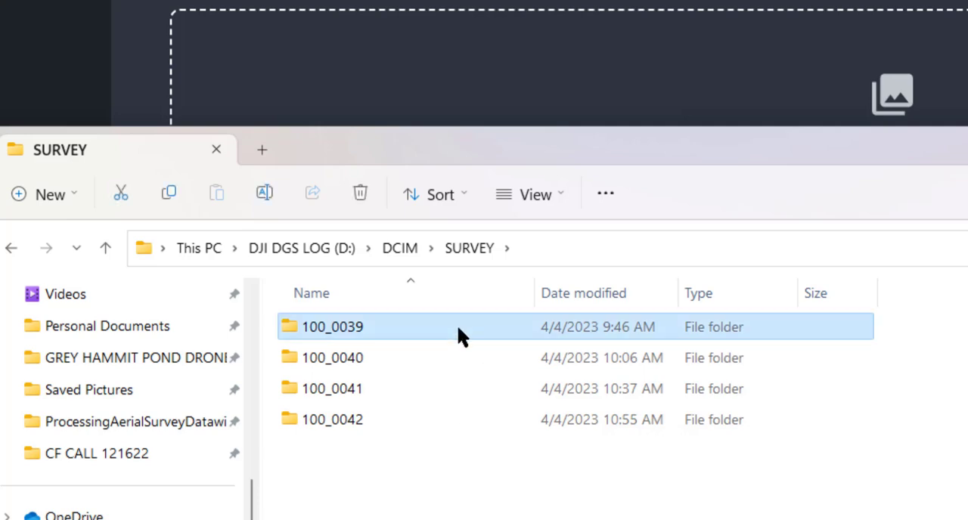
left_click(454, 356, "ctrl")
left_click_drag(463, 336, 391, 282)
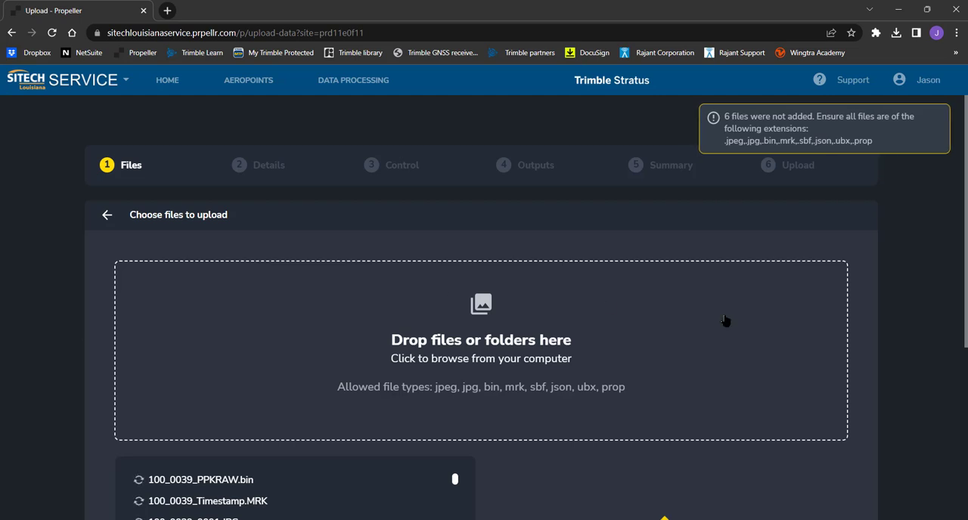
scroll(879, 367, "down", 3)
scroll(880, 368, "down", 1)
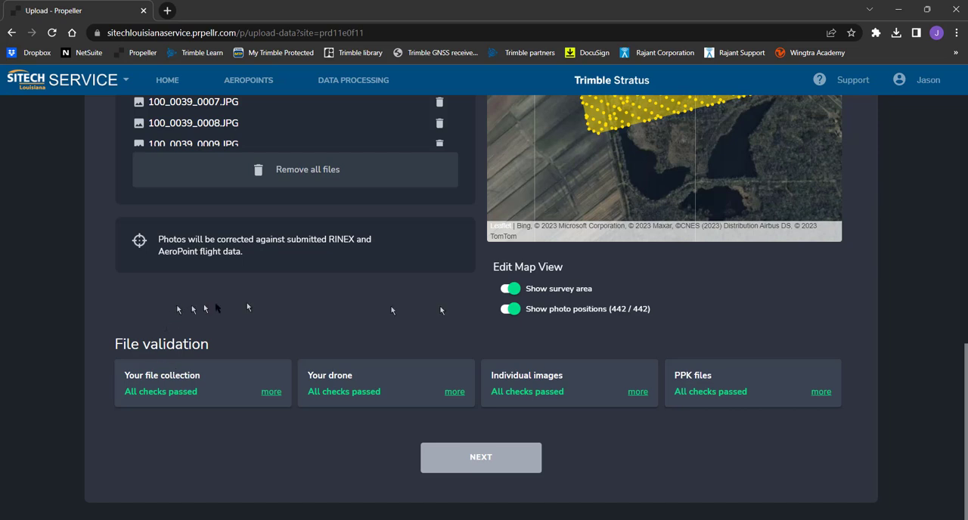
left_click(488, 458)
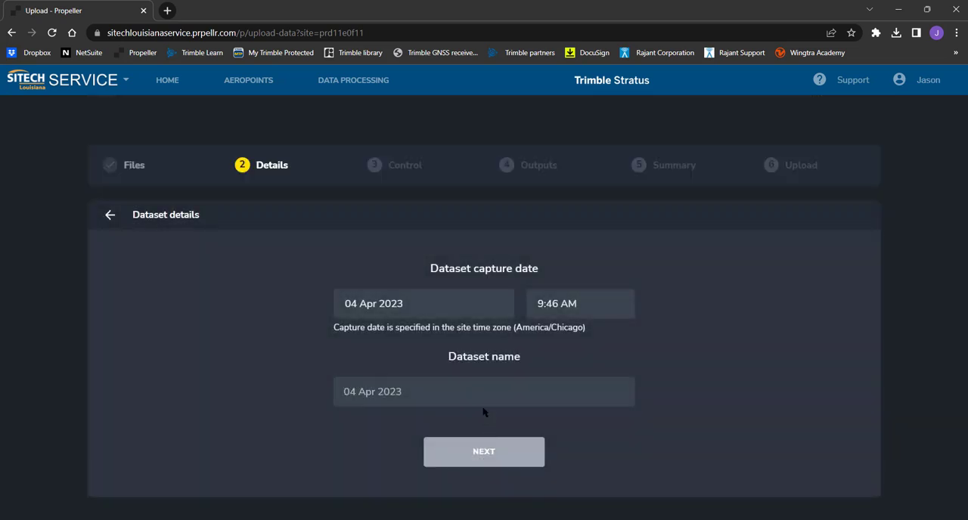
Enter 2 as the dataset name and choose AeroPoints + CSV file as the ground control
left_click(484, 397)
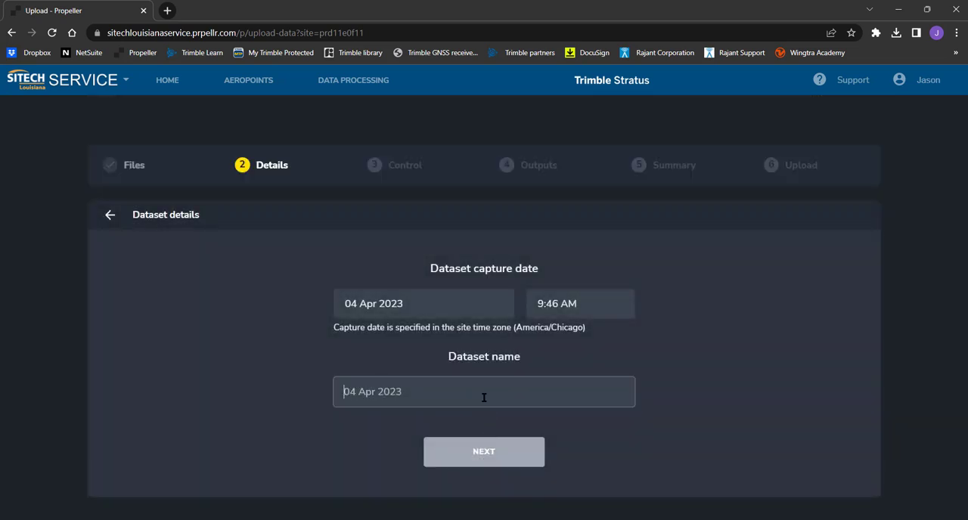
type("230404 P4P RTK")
left_click(483, 451)
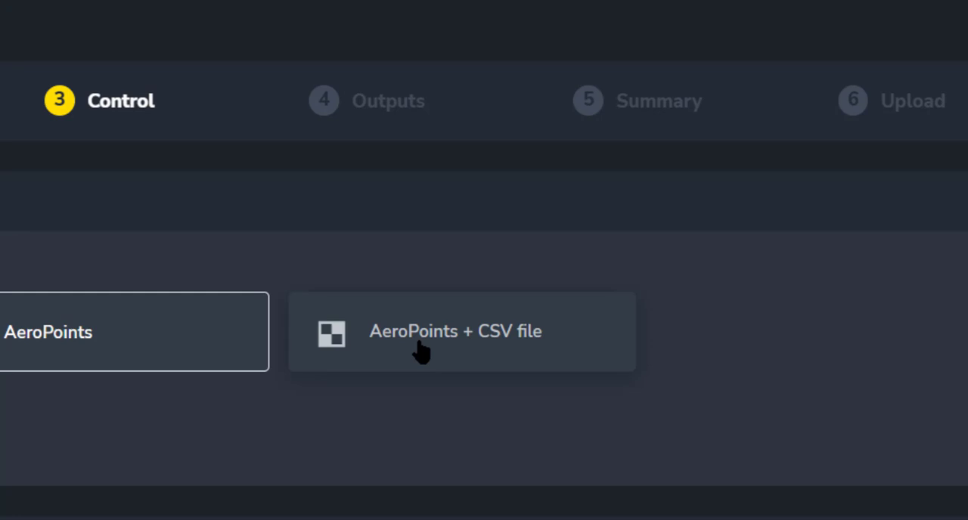
left_click(421, 350)
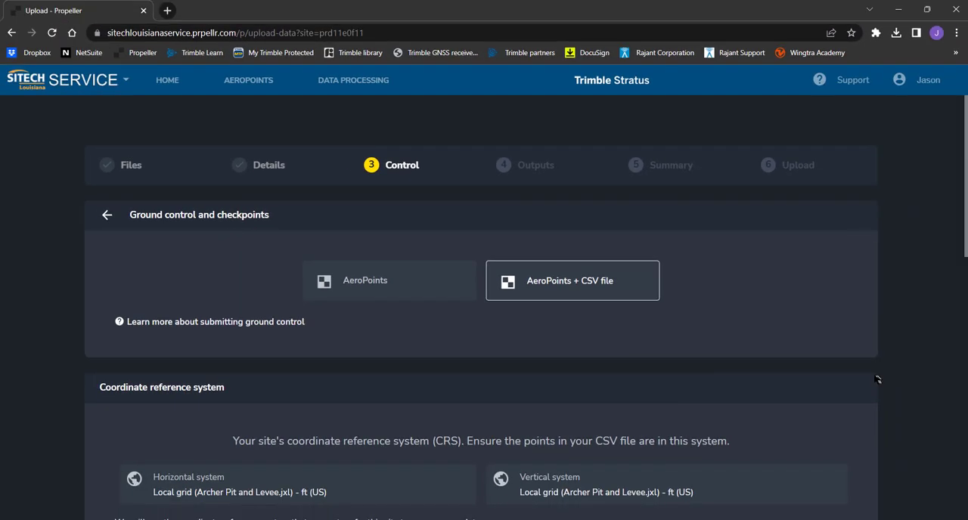
Select the three-point Jeanerette, LA AeroPoint survey from 04 Apr 2023, 9:38 AM
scroll(875, 378, "down", 5)
scroll(875, 379, "down", 5)
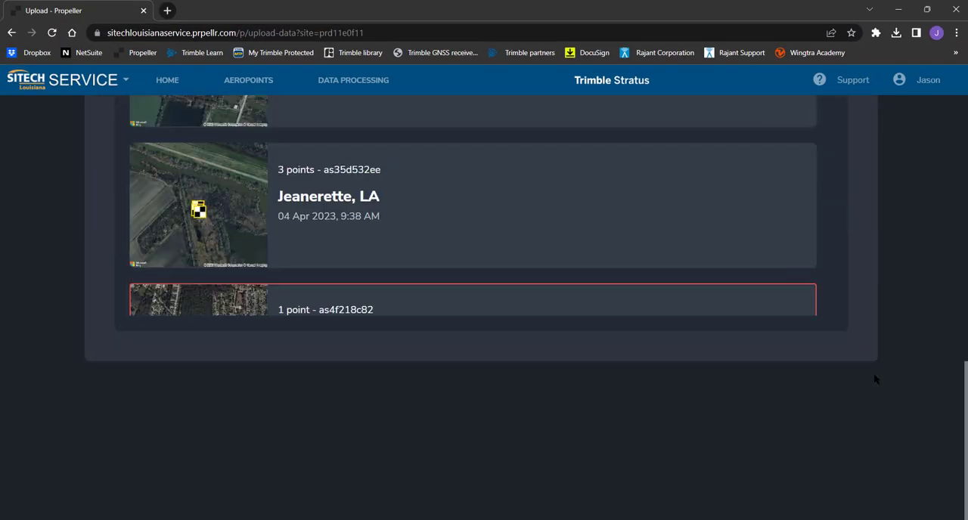
scroll(875, 378, "up", 5)
scroll(874, 378, "down", 5)
left_click(301, 205)
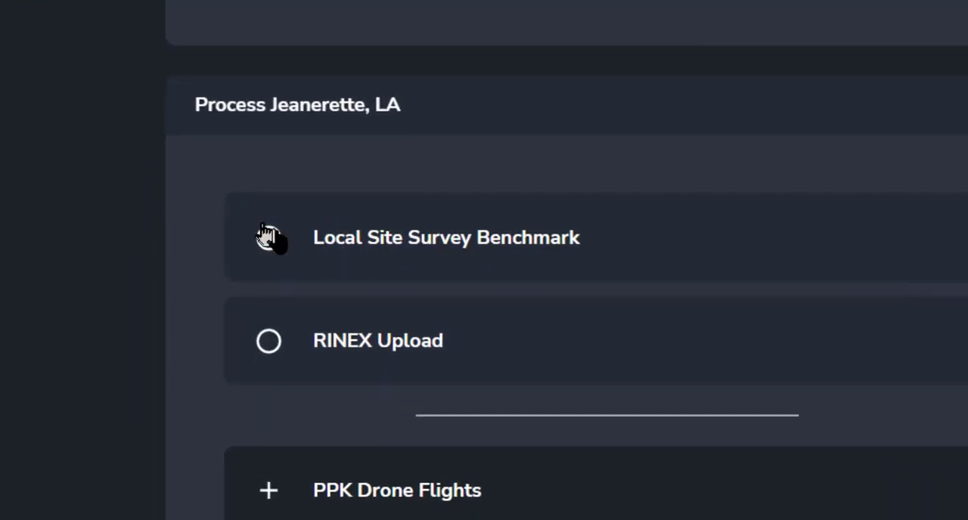
Process the AeroPoints from a Local Site Survey Benchmark, using Point 2 (AP #2C684C14) as the known point
left_click(273, 238)
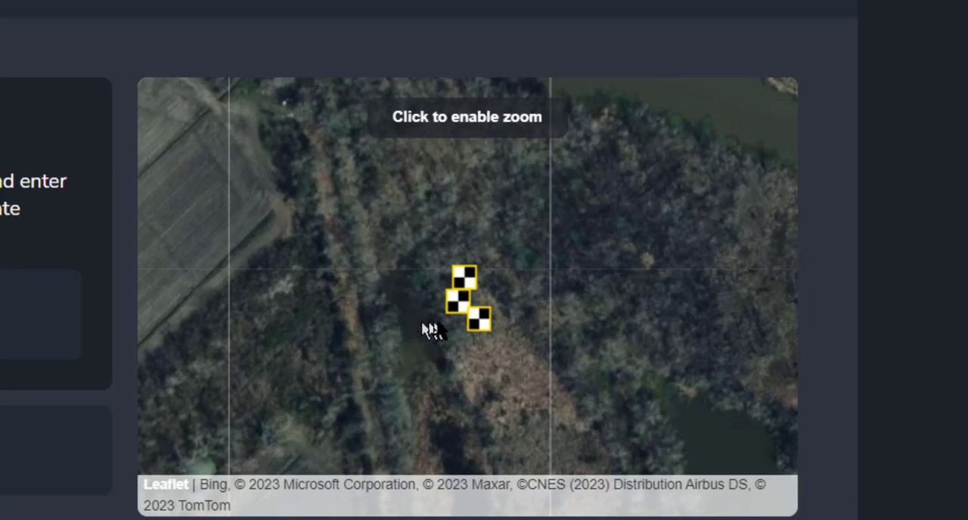
mouse_move(487, 333)
mouse_move(471, 316)
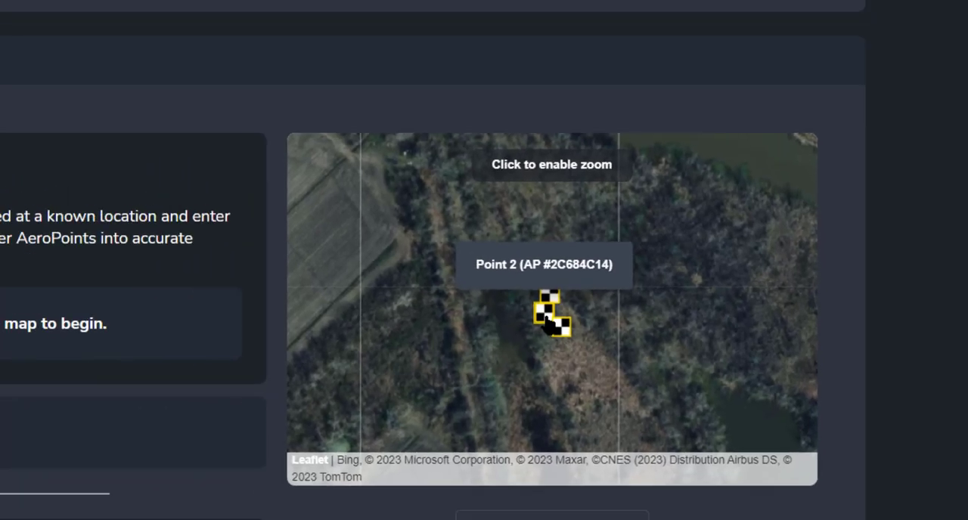
left_click(461, 310)
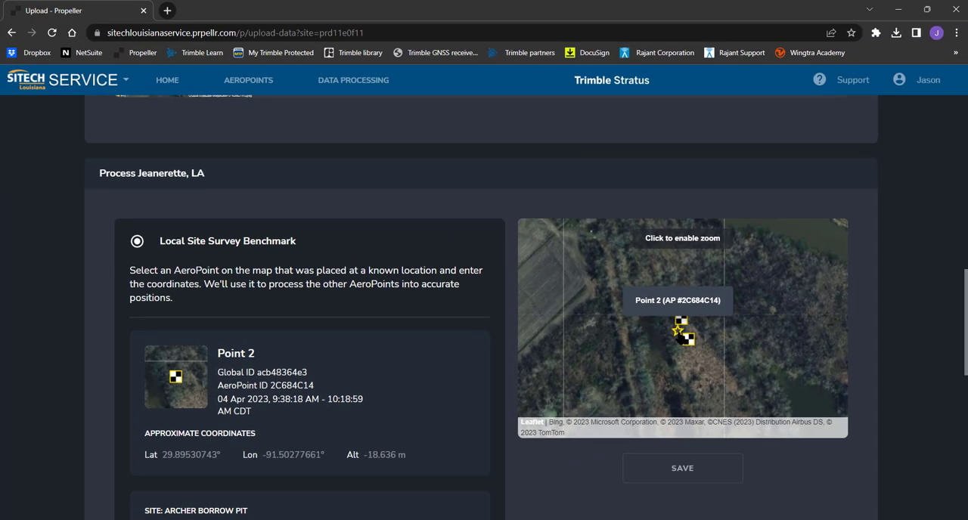
Find PIT CONTROL in the CF CALL 121622 folder and enter northing 507452.067, easting 3227146.929 and height 2.47 for Point 2
scroll(508, 377, "down", 2)
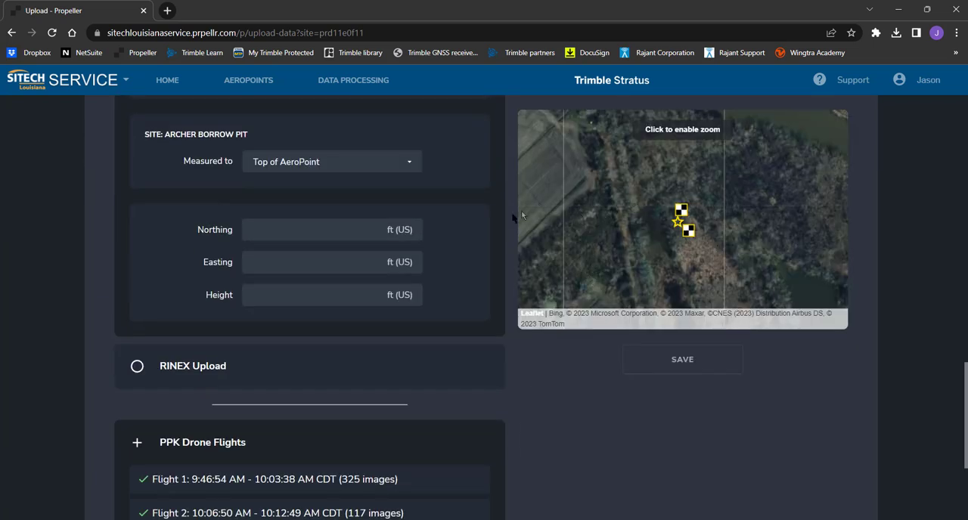
mouse_move(440, 519)
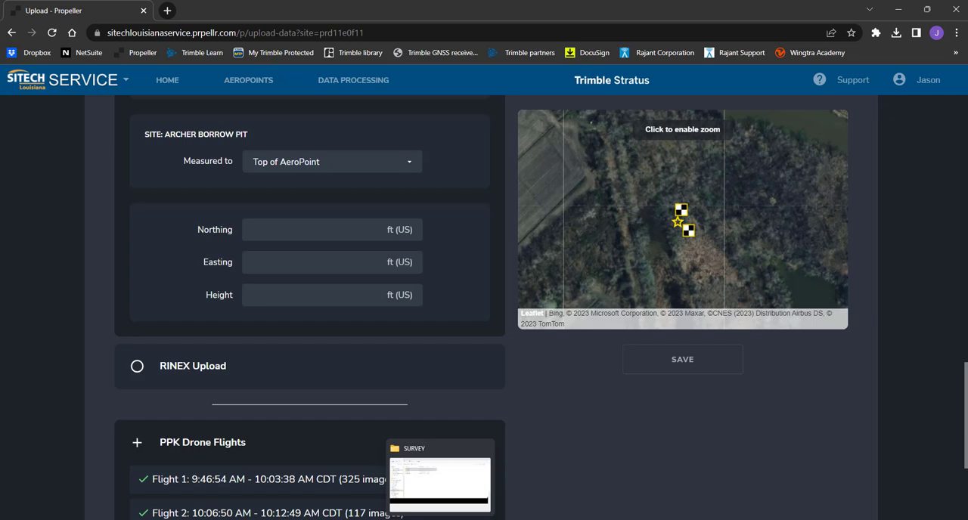
left_click(441, 480)
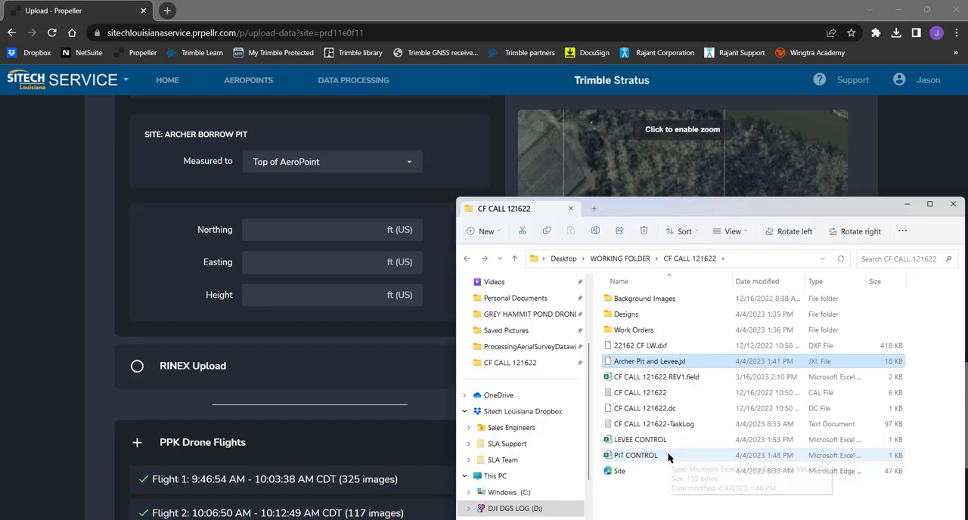
left_click(668, 457)
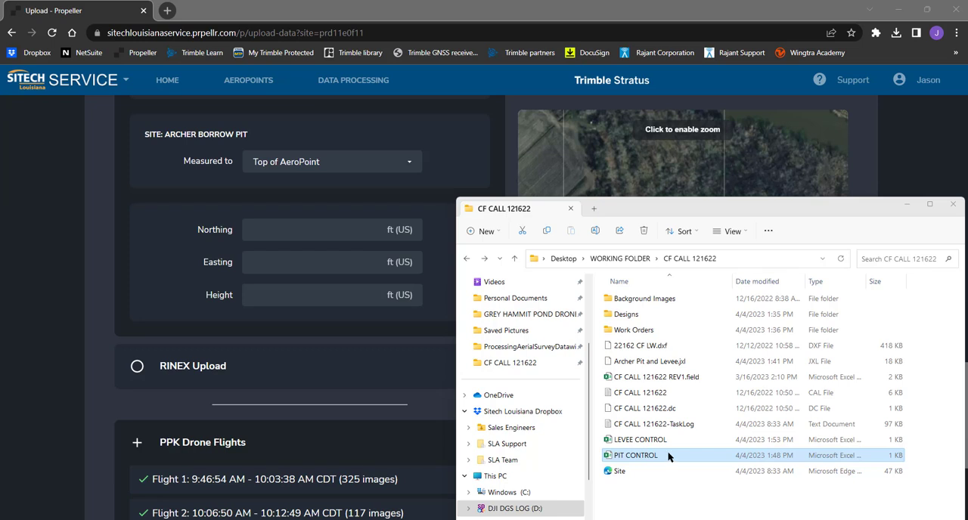
left_click_drag(719, 206, 716, 276)
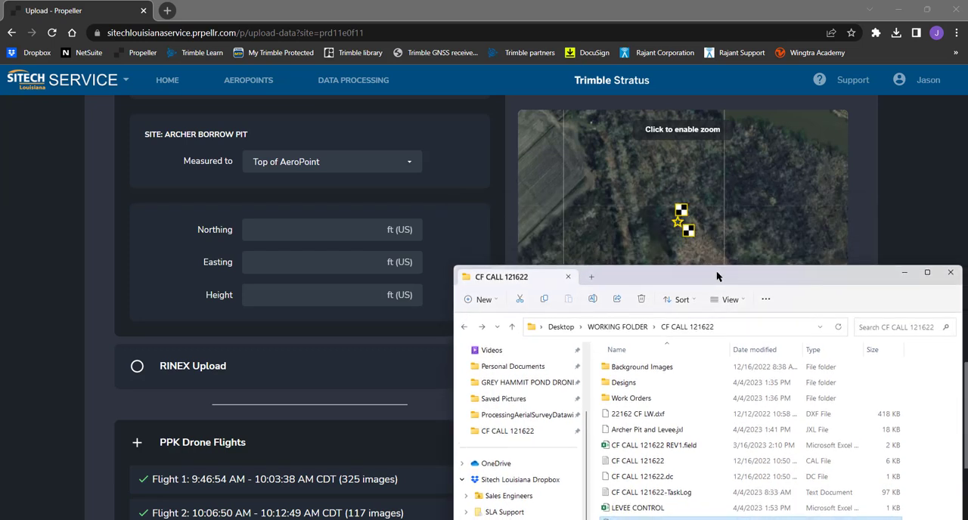
mouse_move(685, 226)
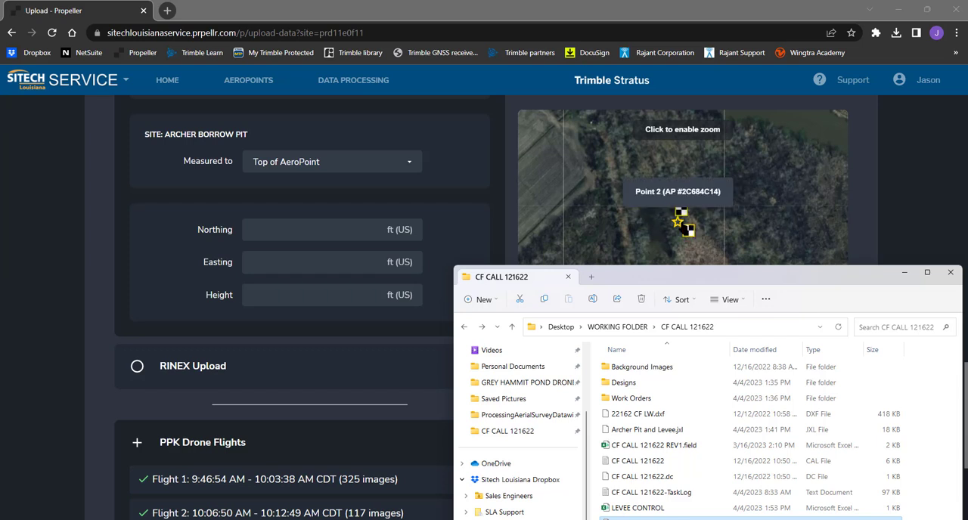
left_click(904, 272)
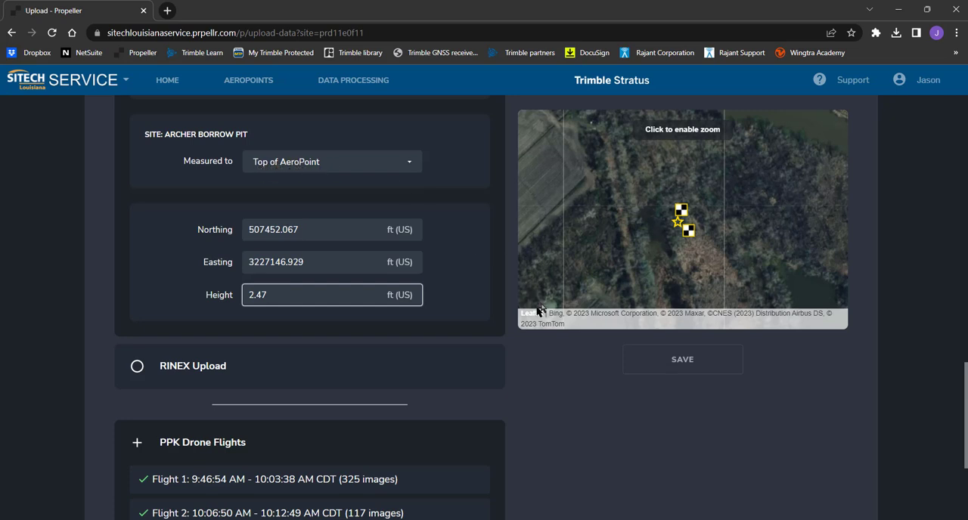
Set Point 2's height to 2.470 ft (US) and save the benchmark coordinates
scroll(564, 414, "down", 3)
scroll(561, 400, "up", 5)
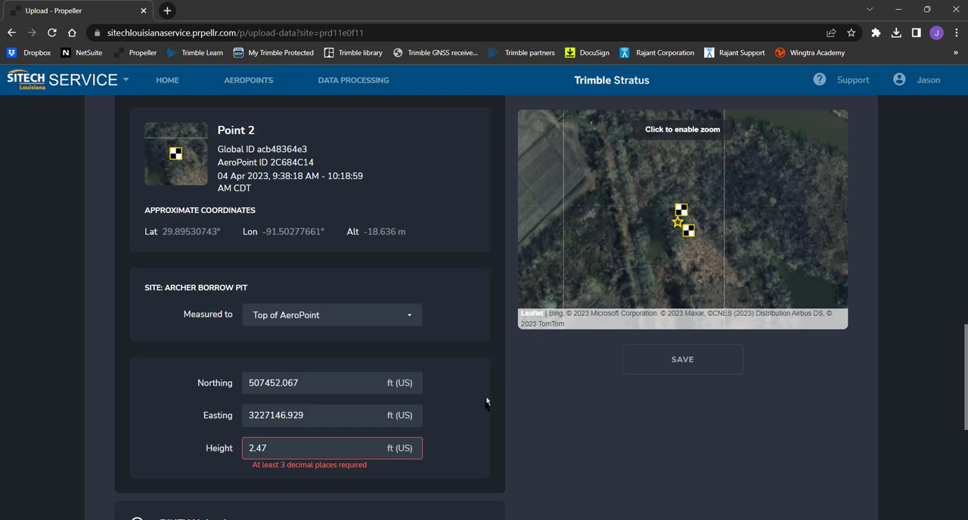
left_click(300, 447)
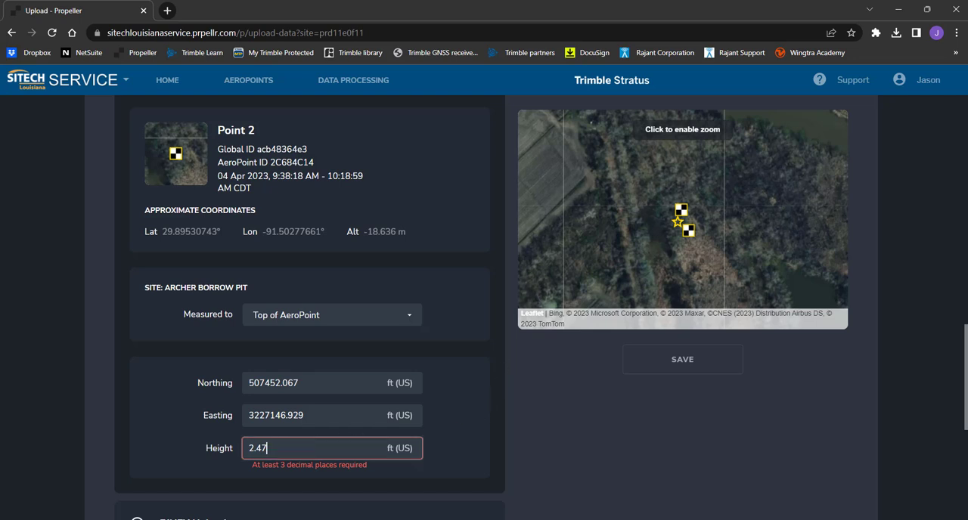
type("0")
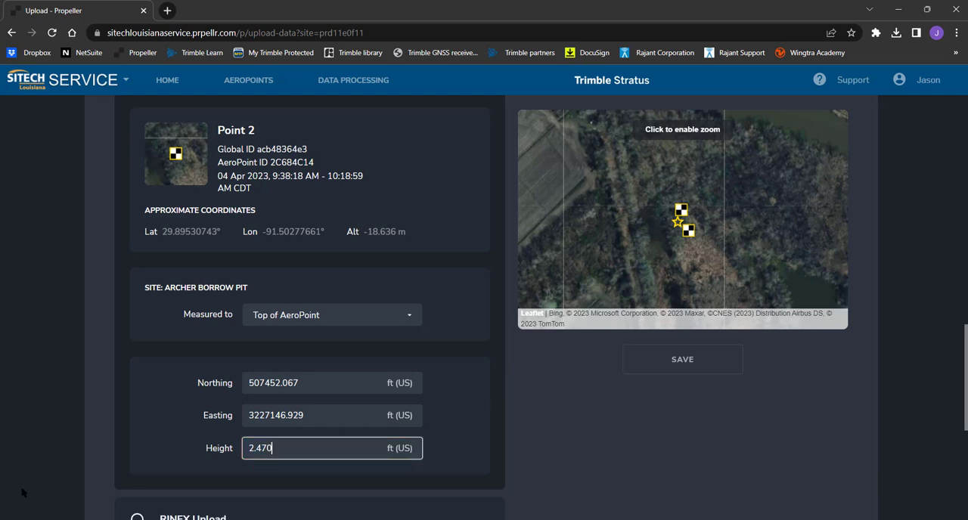
left_click(697, 364)
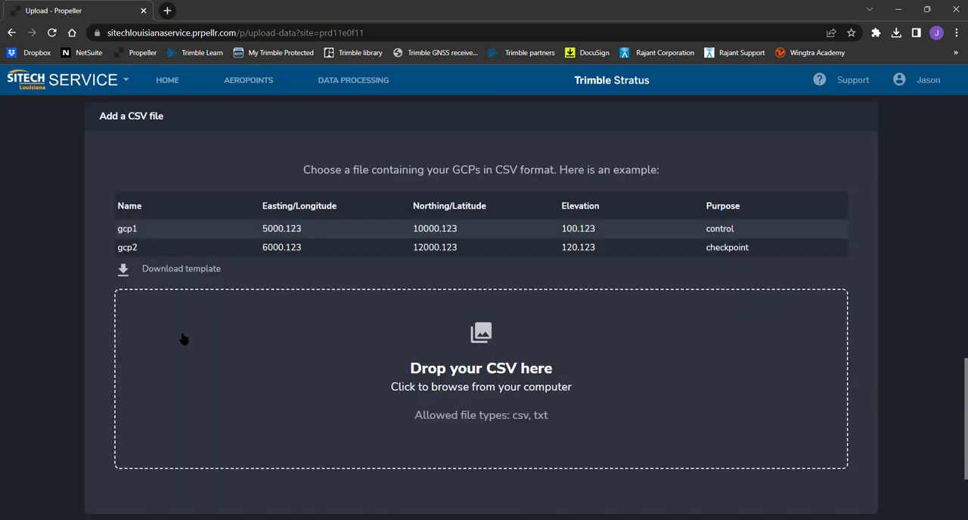
Add the PIT CONTROL file as the control CSV and assign its columns as Name, Northing/Latitude, Easting/Longitude, Elevation and Purpose, in that order
key("alt+Tab")
left_click_drag(656, 519, 319, 399)
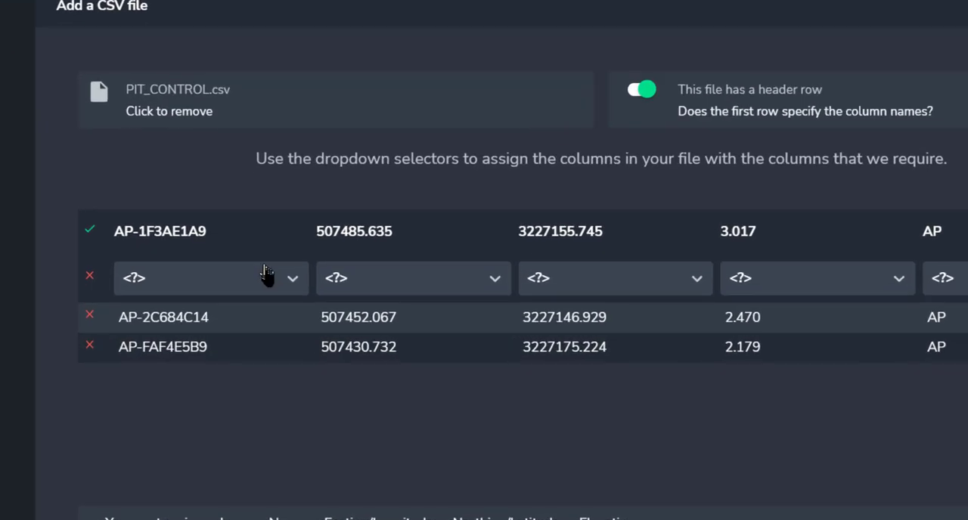
left_click(272, 306)
left_click(182, 350)
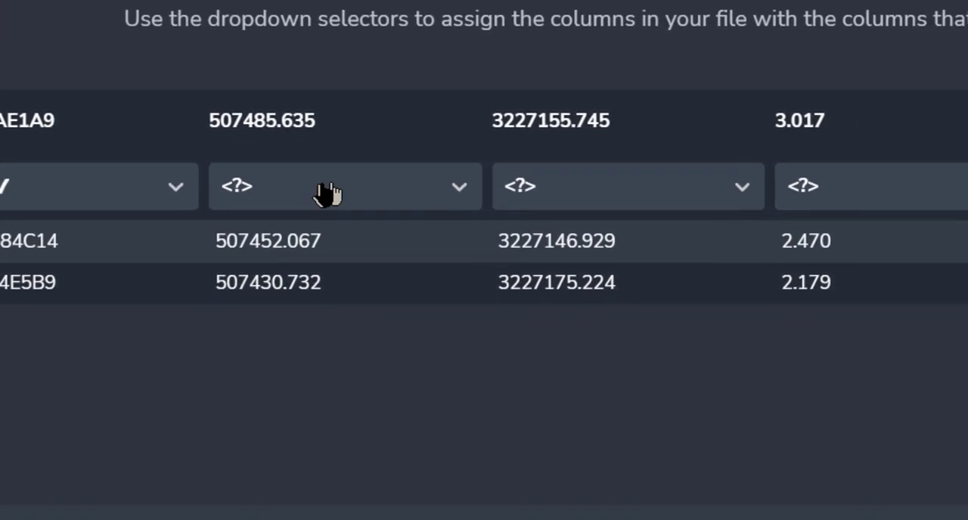
left_click(480, 242)
left_click(276, 372)
left_click(542, 170)
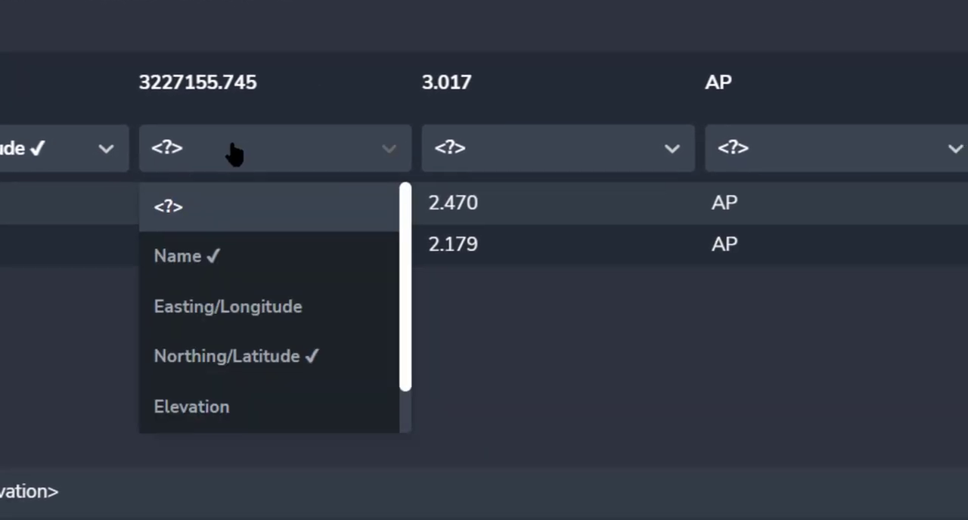
left_click(531, 320)
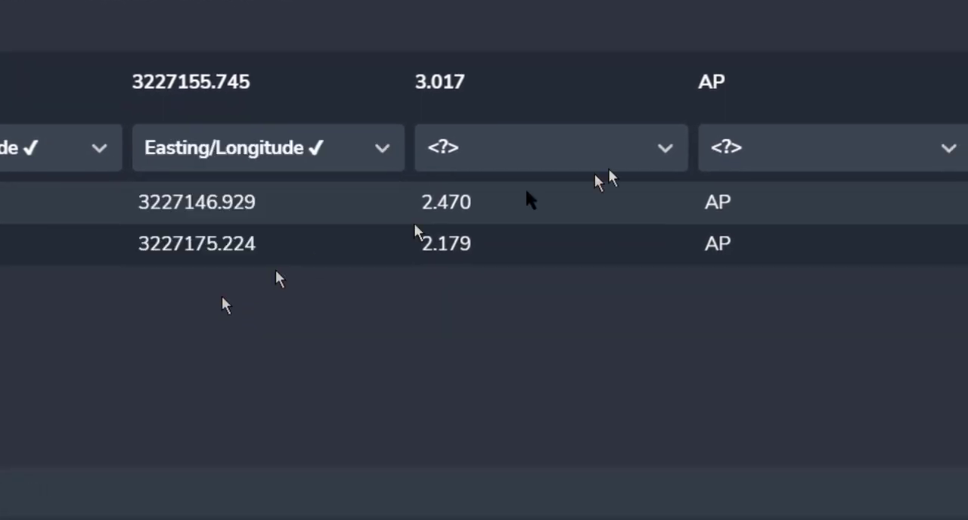
left_click(616, 155)
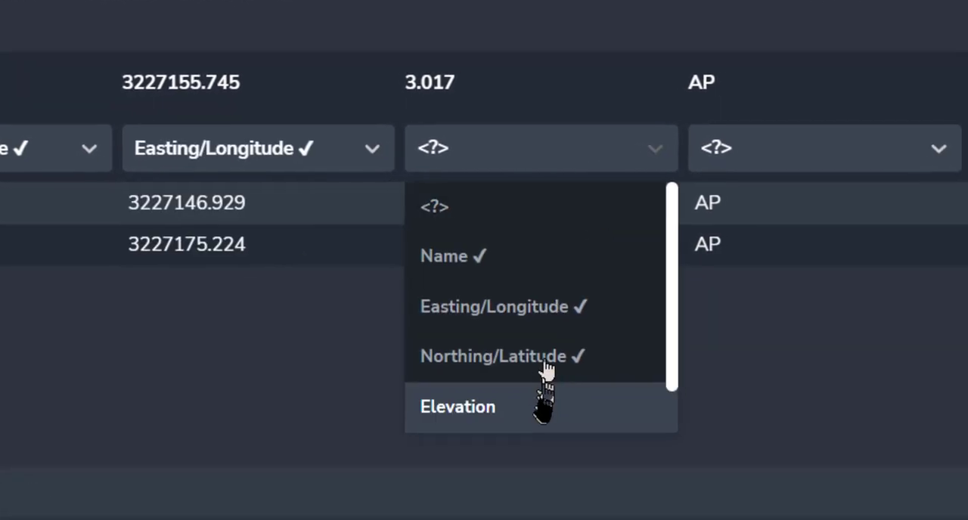
left_click(553, 404)
left_click(804, 169)
scroll(465, 363, "down", 1)
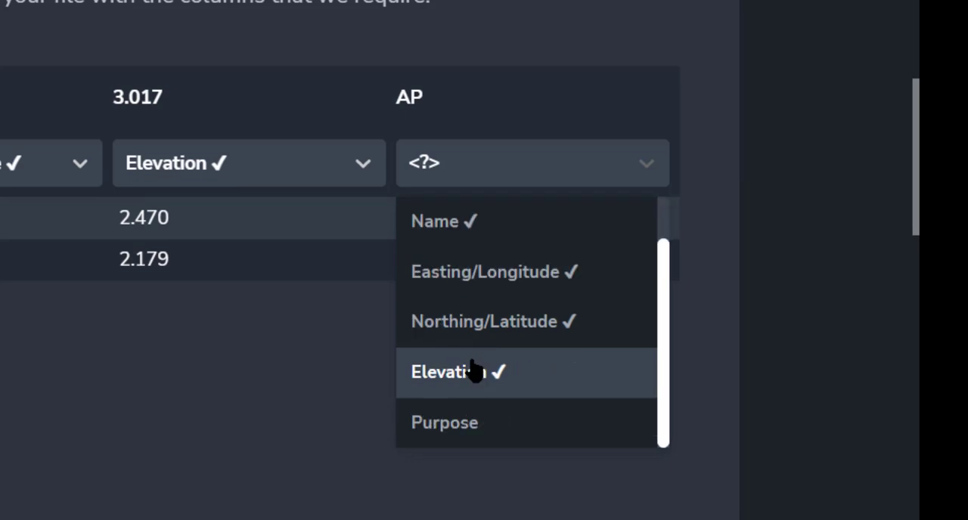
left_click(469, 424)
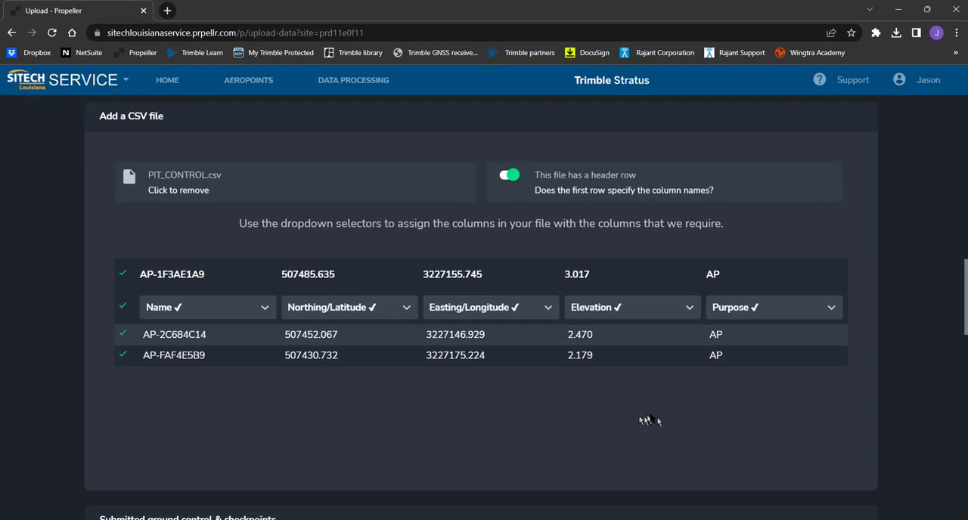
Make Point 2 (AP #2C684C14) and Point 3 (AP #FAF4E5B9) checkpoints and proceed to the outputs
scroll(649, 416, "down", 5)
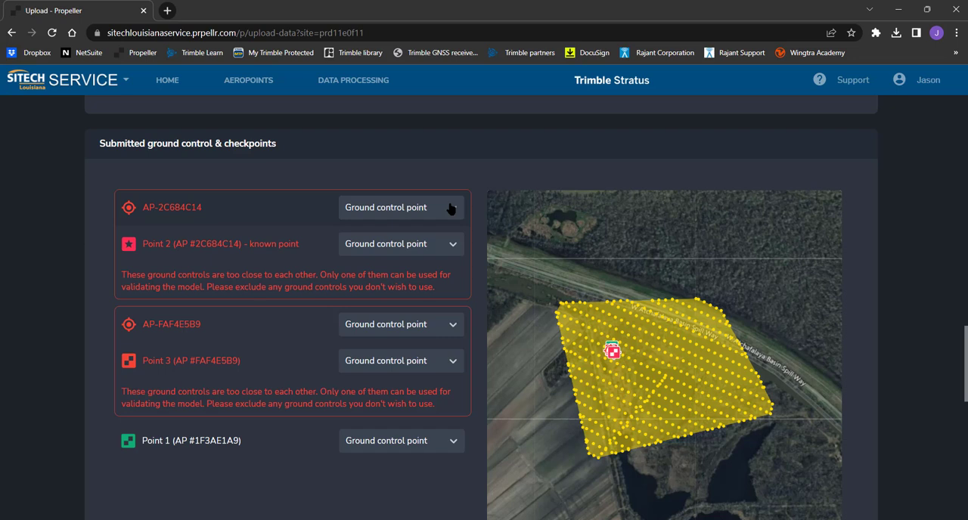
left_click(450, 245)
left_click(420, 301)
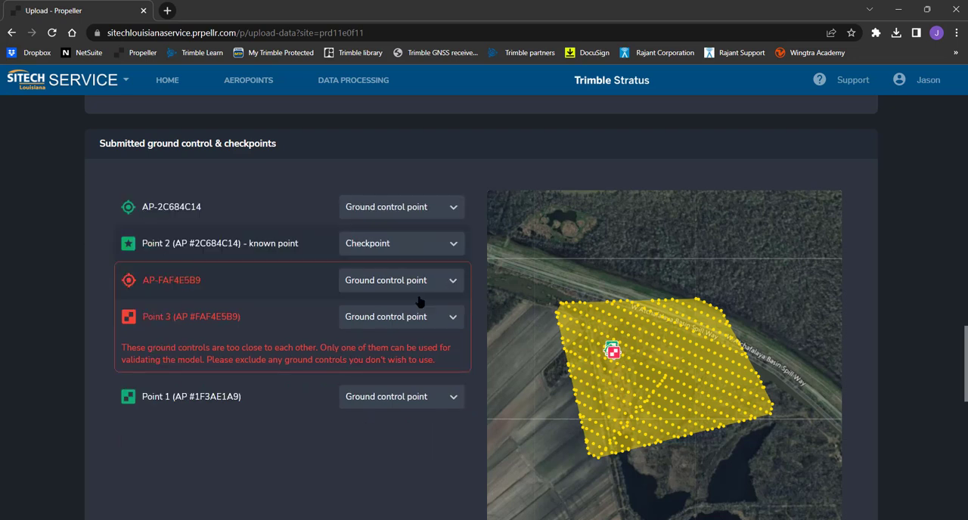
left_click(415, 323)
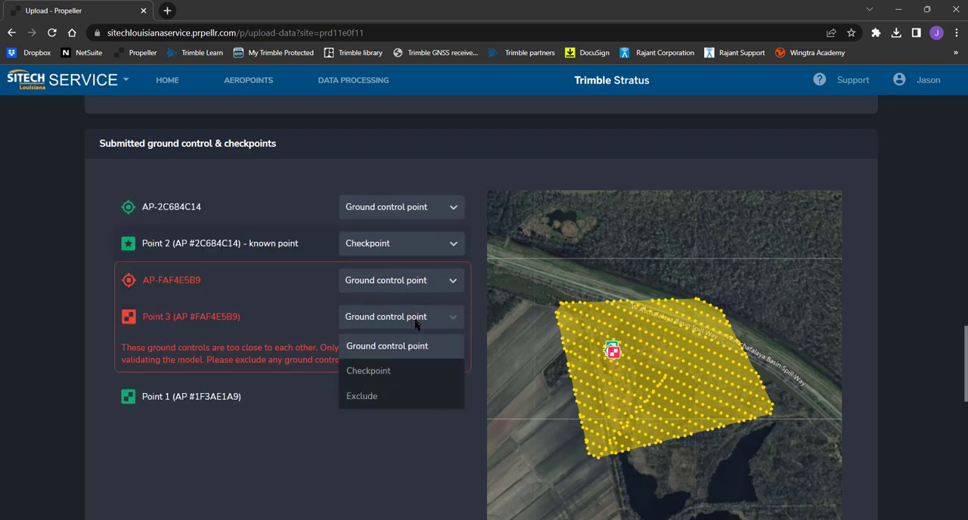
left_click(406, 371)
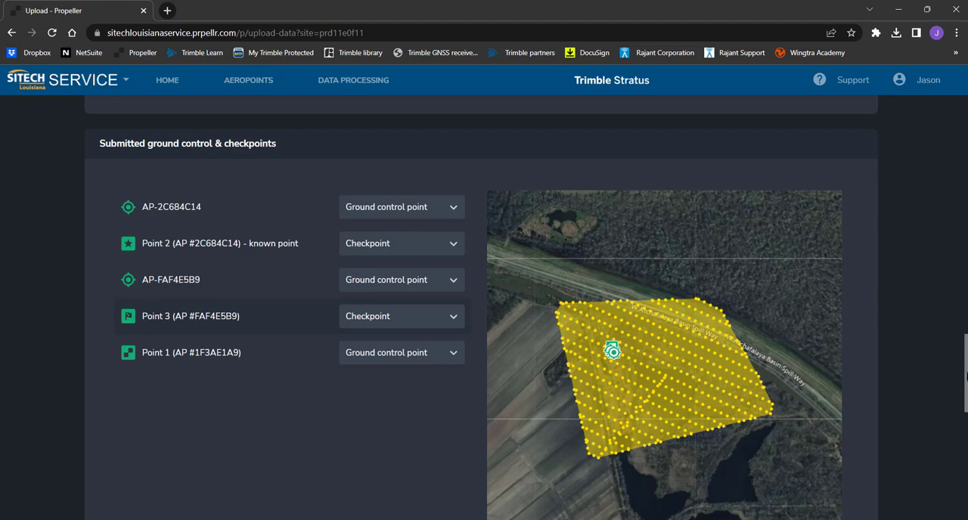
left_click_drag(966, 377, 967, 473)
left_click(506, 349)
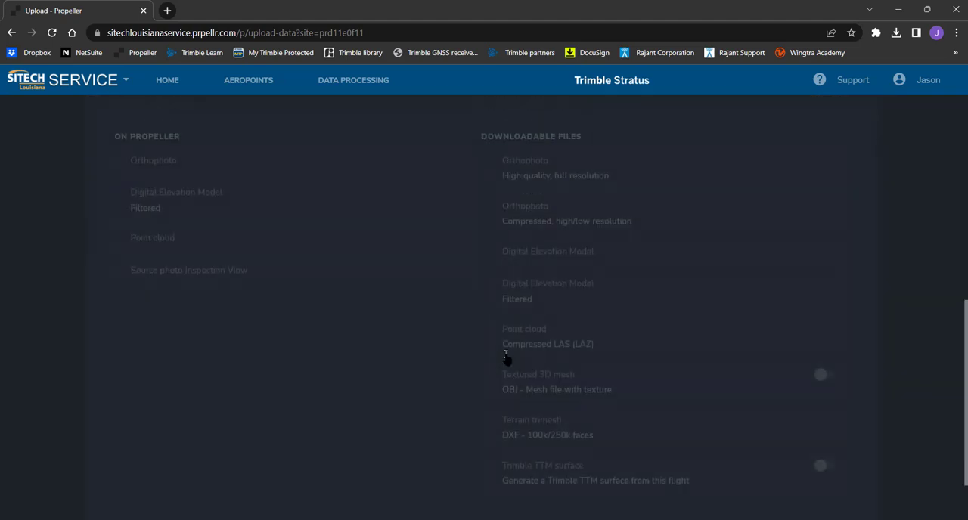
Add an elevation model filter that removes equipment, vegetation and structures
left_click(408, 277)
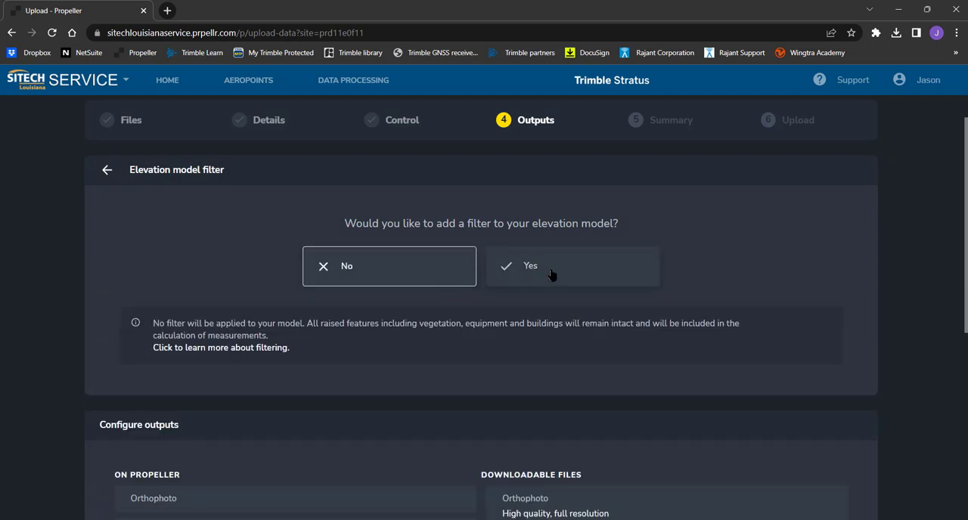
left_click(551, 274)
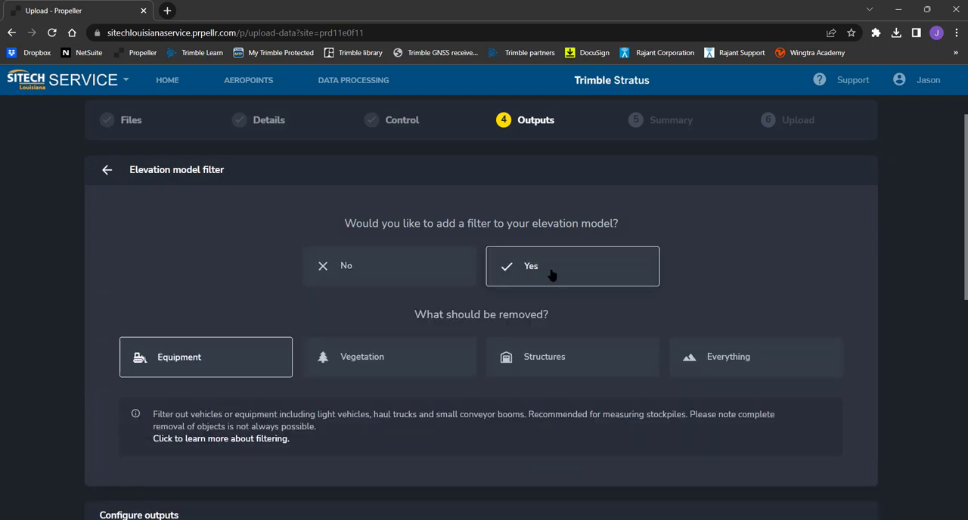
left_click(398, 364)
left_click(542, 357)
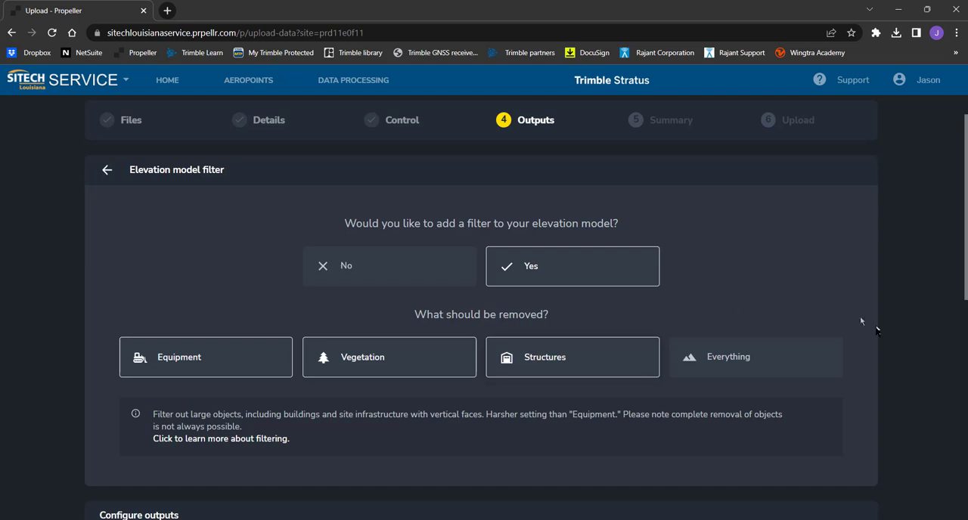
Add the Textured 3D mesh and Trimble TTM surface to the downloadable outputs and proceed to the summary
scroll(875, 329, "down", 6)
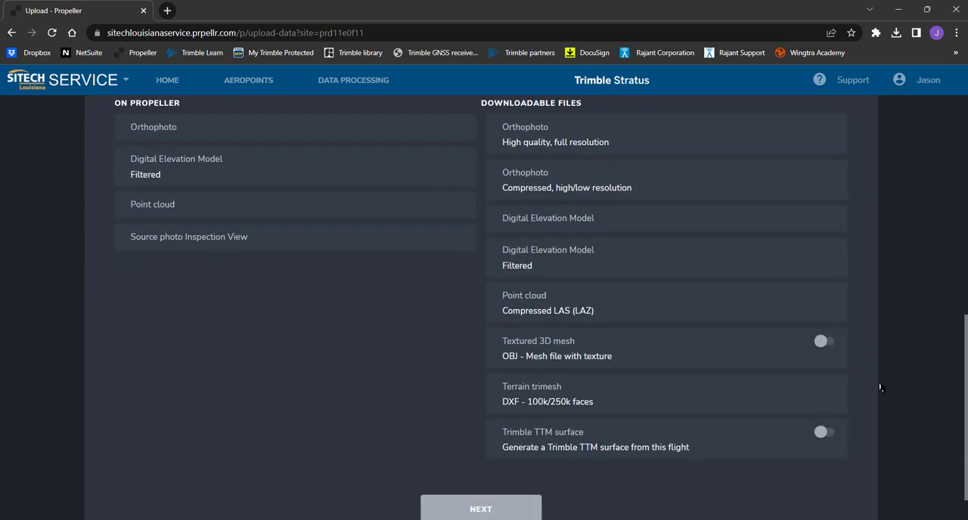
left_click(824, 343)
left_click(823, 433)
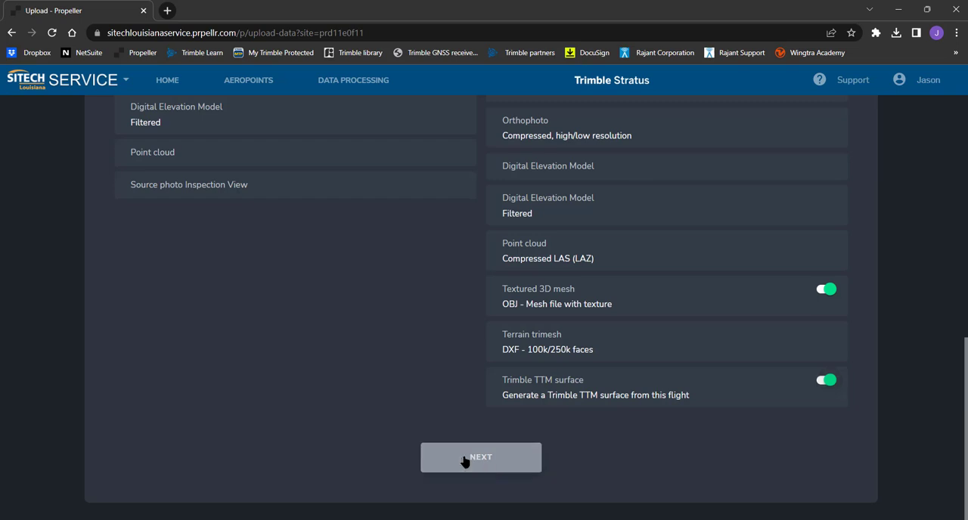
left_click(466, 462)
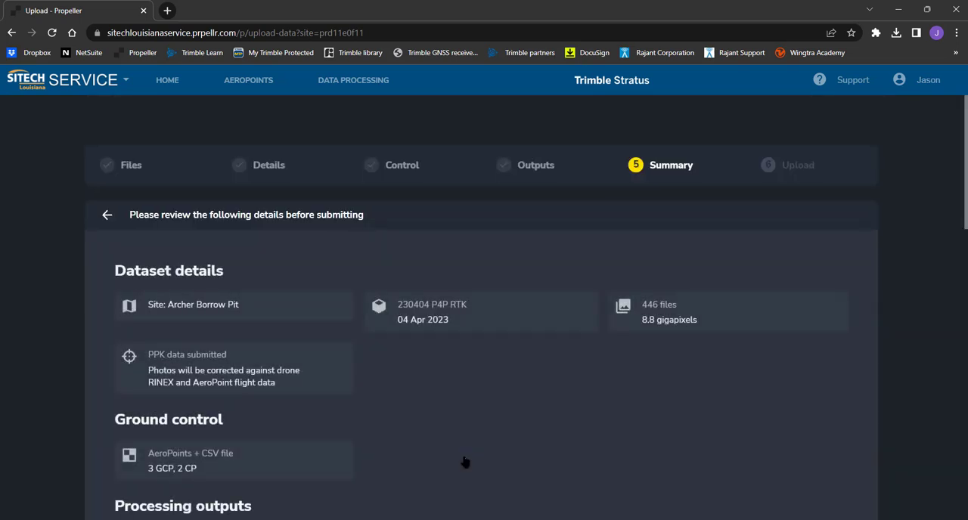
Review the dataset summary, quality assurance and credit overview, and submit the survey for upload
scroll(910, 346, "down", 5)
scroll(911, 346, "down", 5)
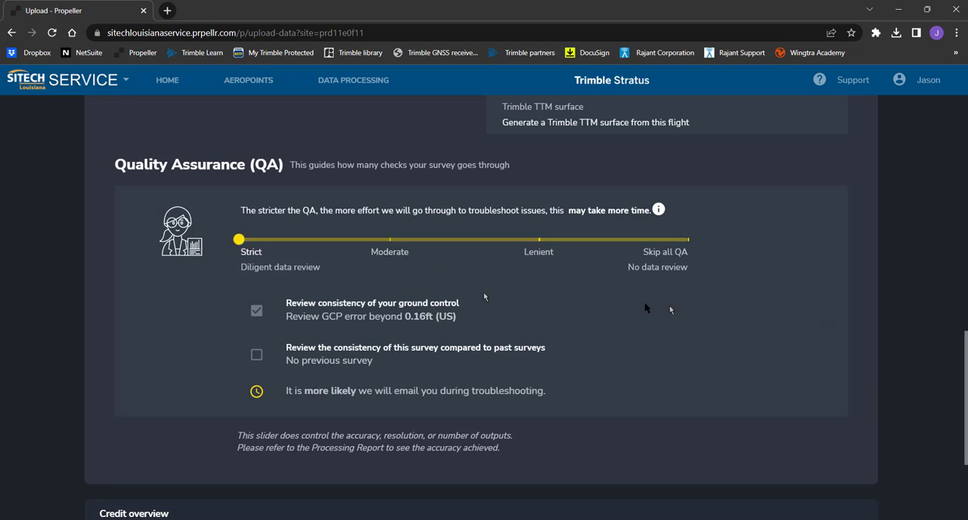
scroll(855, 316, "down", 3)
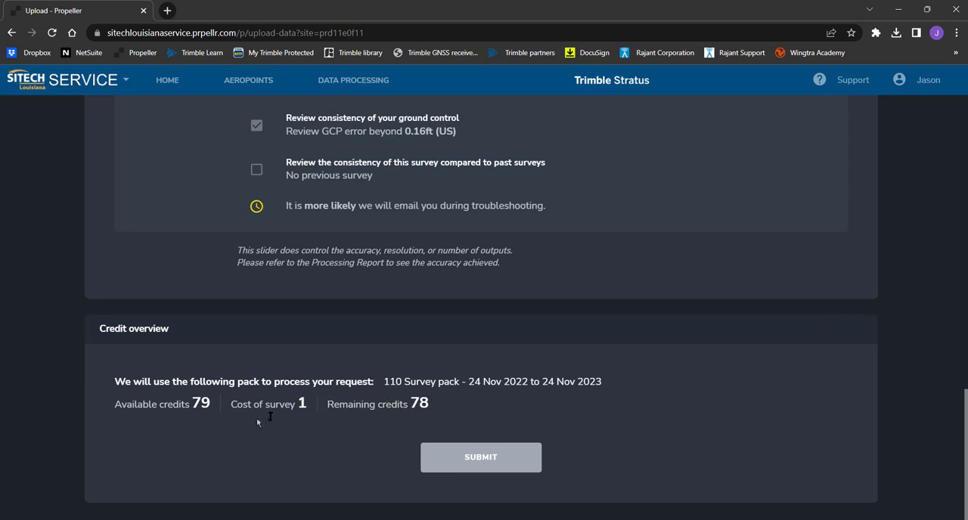
left_click(503, 453)
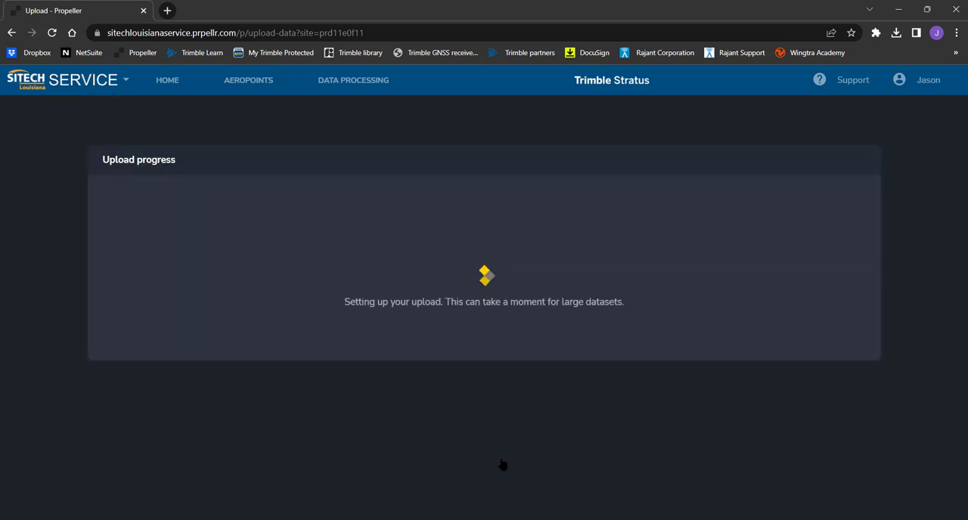